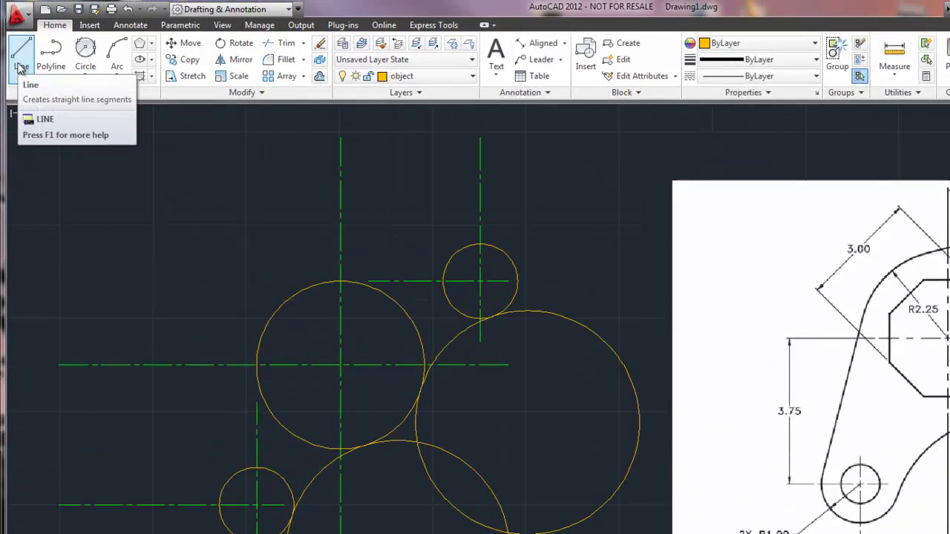
# - Start the Line command and bring up the object snap overrides menu
pyautogui.click(21, 65)
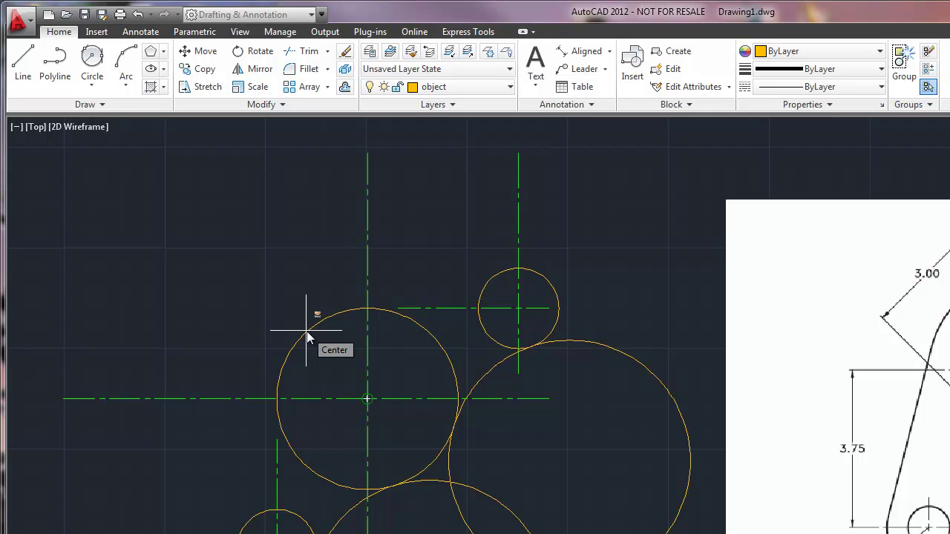
pyautogui.keyDown('shift'); pyautogui.rightClick(307, 332); pyautogui.keyUp('shift')
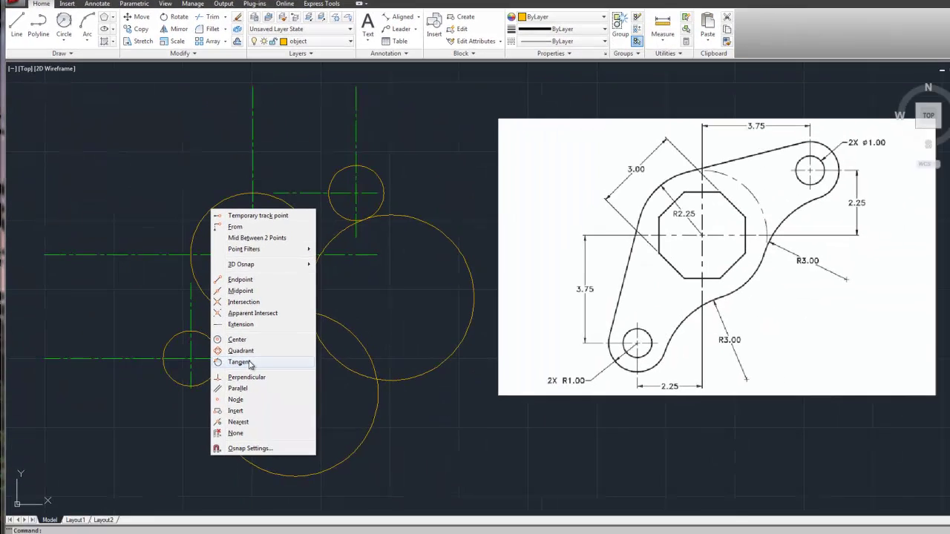
# - With Ortho off, draw a line tangent to the large upper-left circle and the small top circle
pyautogui.click(346, 533)
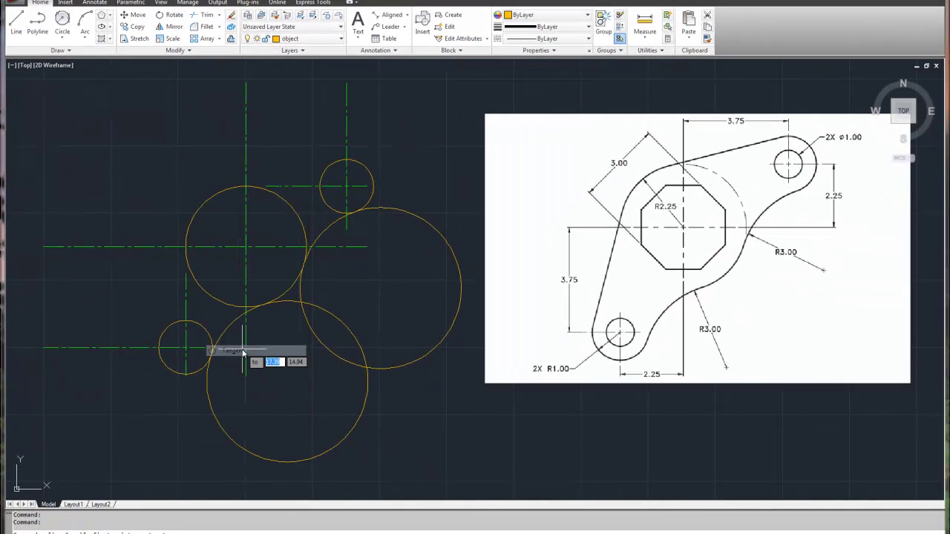
pyautogui.click(232, 192)
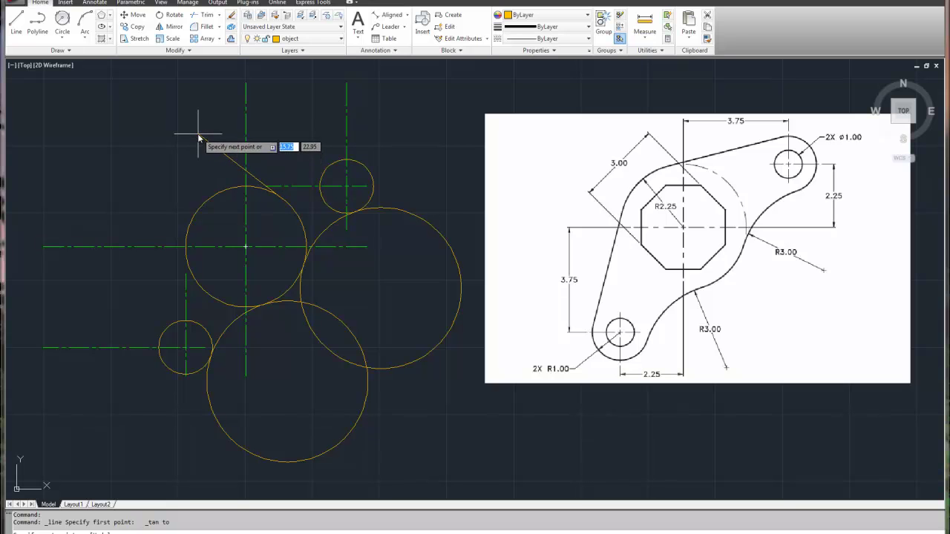
pyautogui.press('F8')
pyautogui.keyDown('shift'); pyautogui.rightClick(199, 137); pyautogui.keyUp('shift')
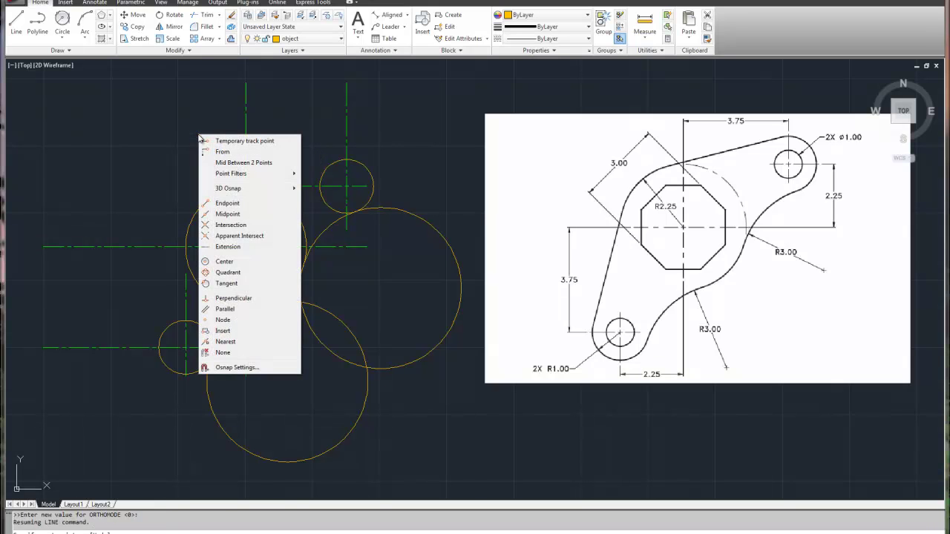
pyautogui.click(236, 285)
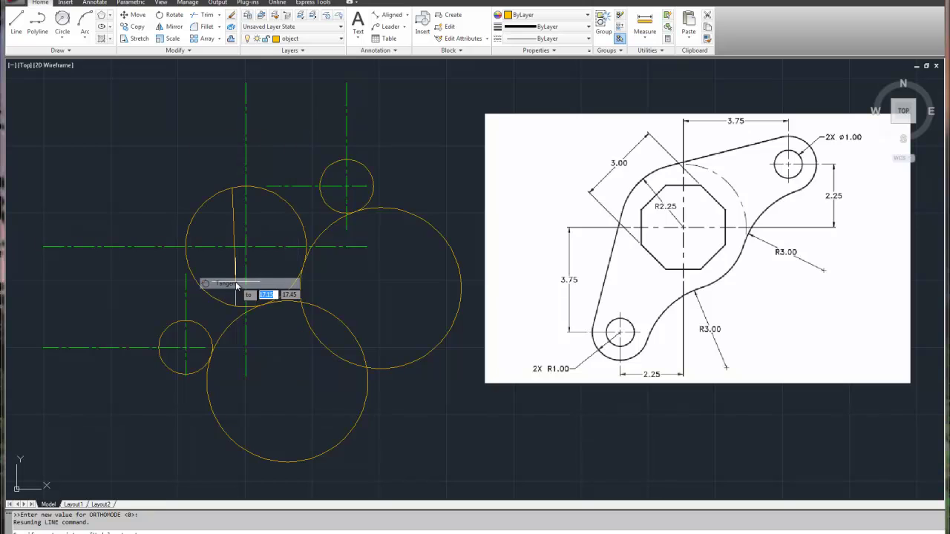
pyautogui.click(336, 165)
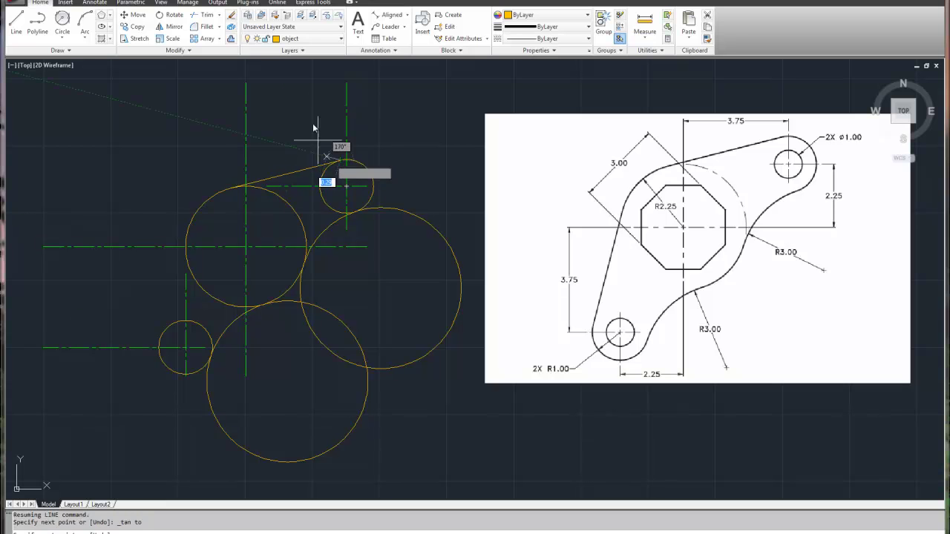
pyautogui.rightClick(411, 129)
pyautogui.click(441, 138)
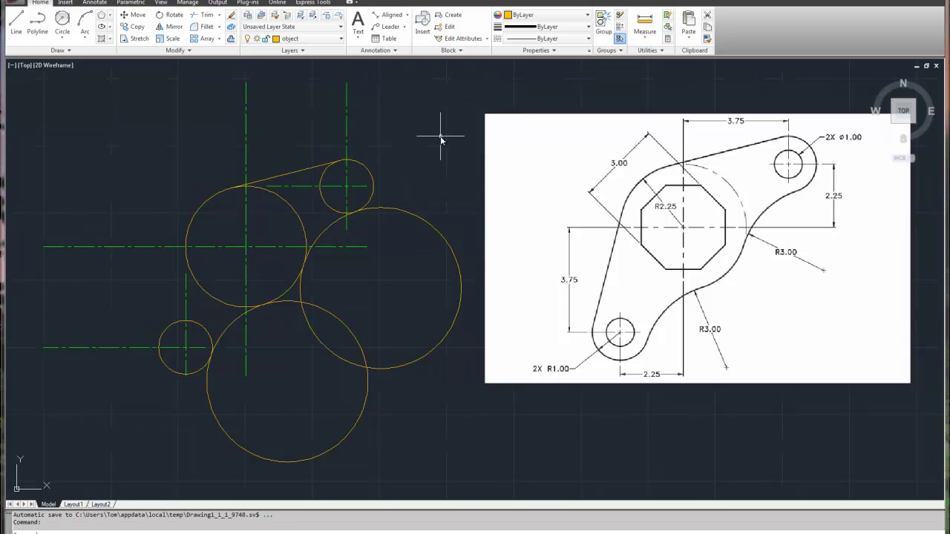
# - Draw a tangent line from the small lower-left circle to the left side of the large upper-left circle
pyautogui.click(15, 23)
pyautogui.keyDown('shift'); pyautogui.rightClick(81, 203); pyautogui.keyUp('shift')
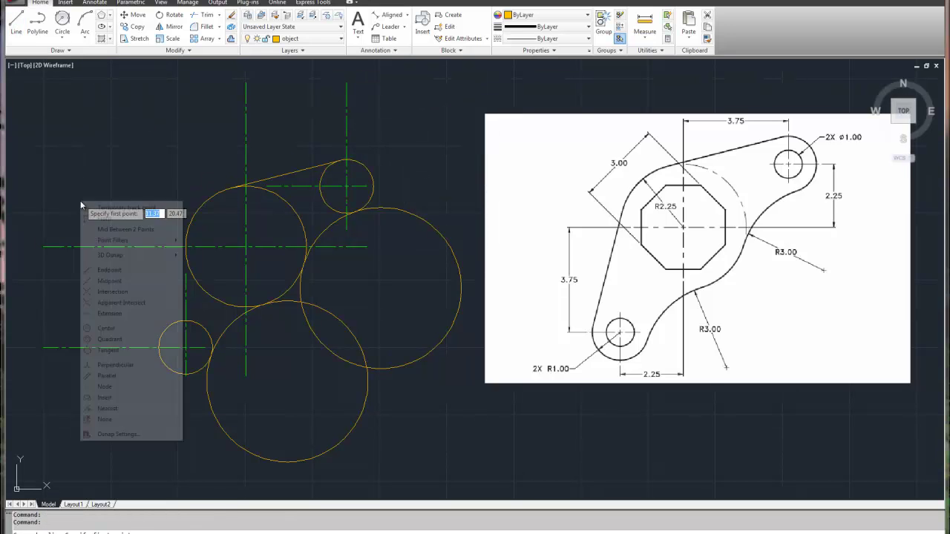
pyautogui.click(112, 350)
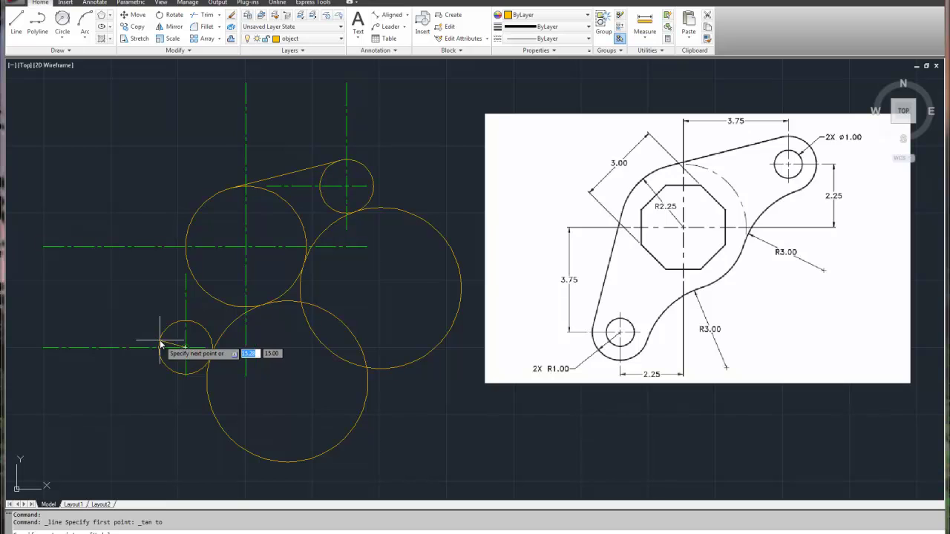
pyautogui.click(159, 342)
pyautogui.keyDown('shift'); pyautogui.rightClick(135, 291); pyautogui.keyUp('shift')
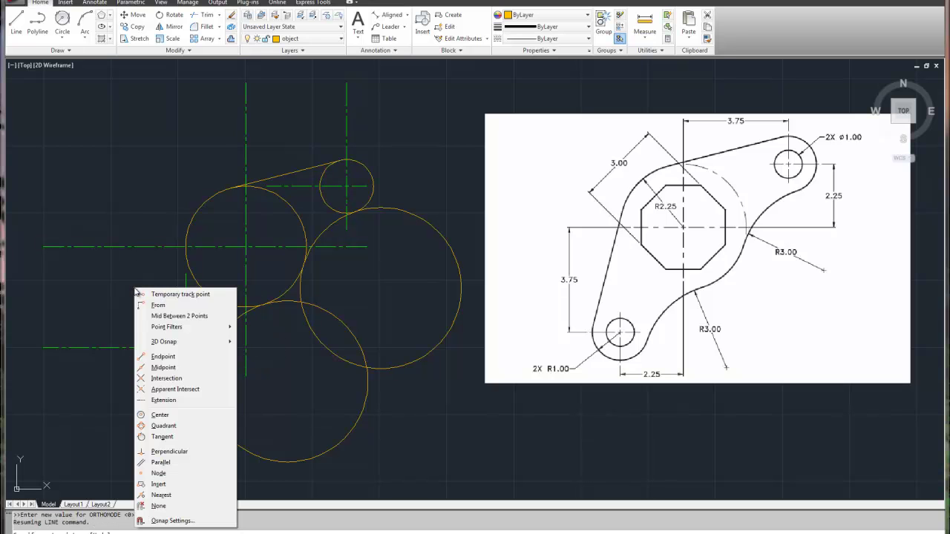
pyautogui.click(176, 437)
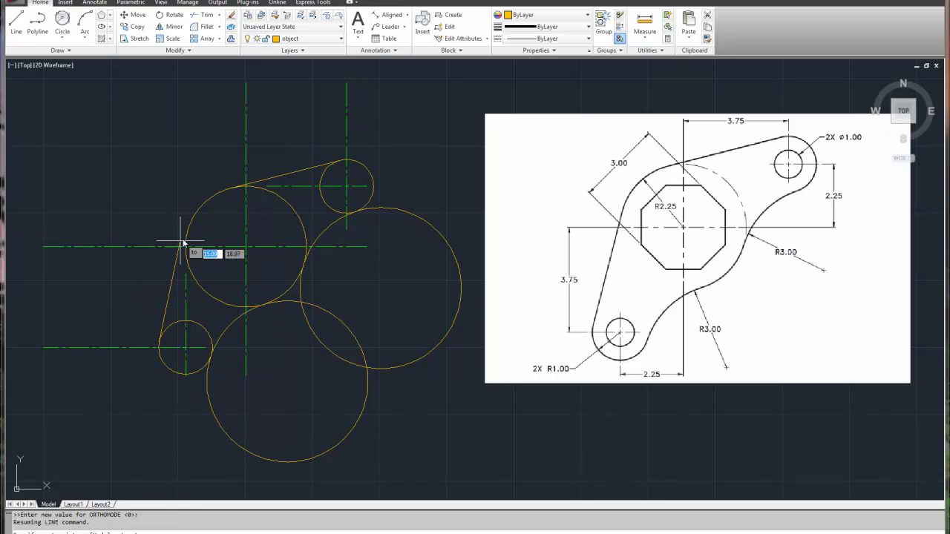
pyautogui.click(195, 218)
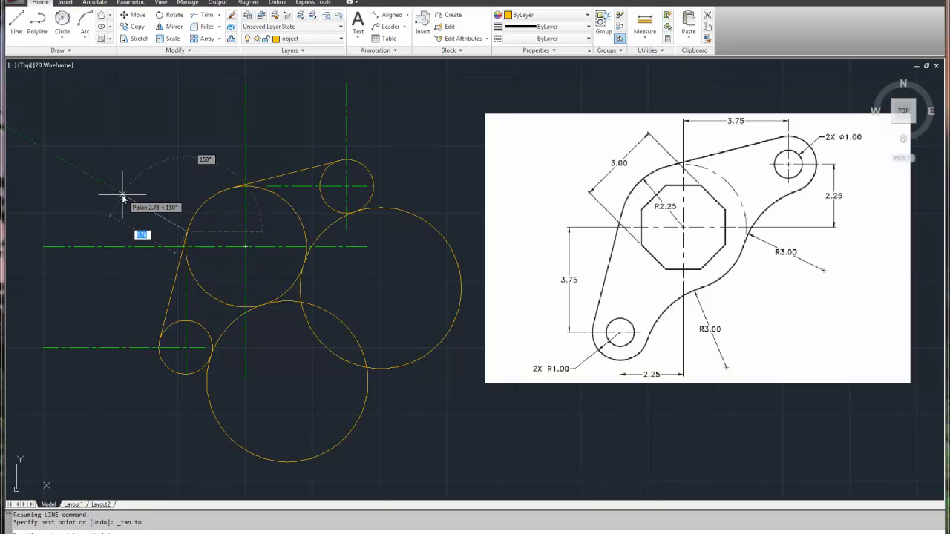
pyautogui.rightClick(123, 196)
pyautogui.click(138, 212)
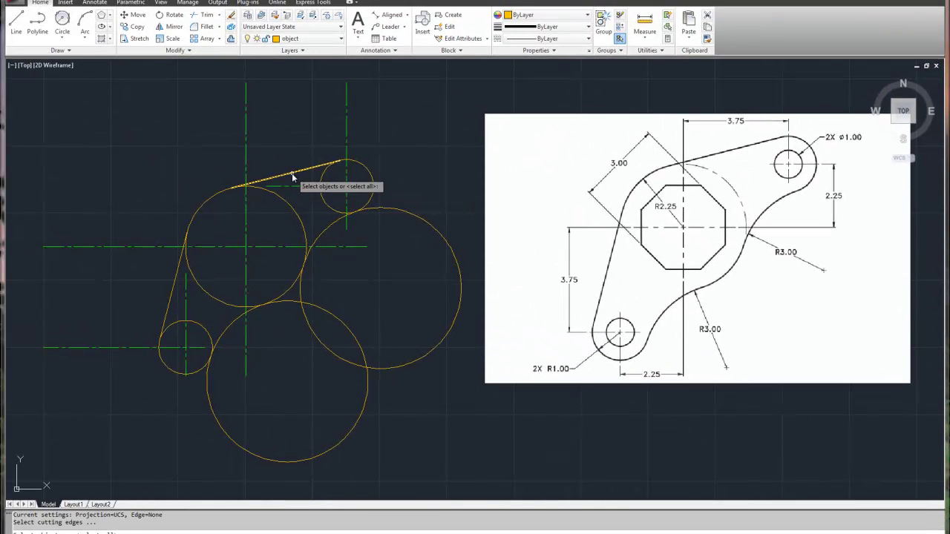
# - Select both tangent lines and all five circles as trim cutting edges, leaving out the horizontal centreline
pyautogui.click(292, 173)
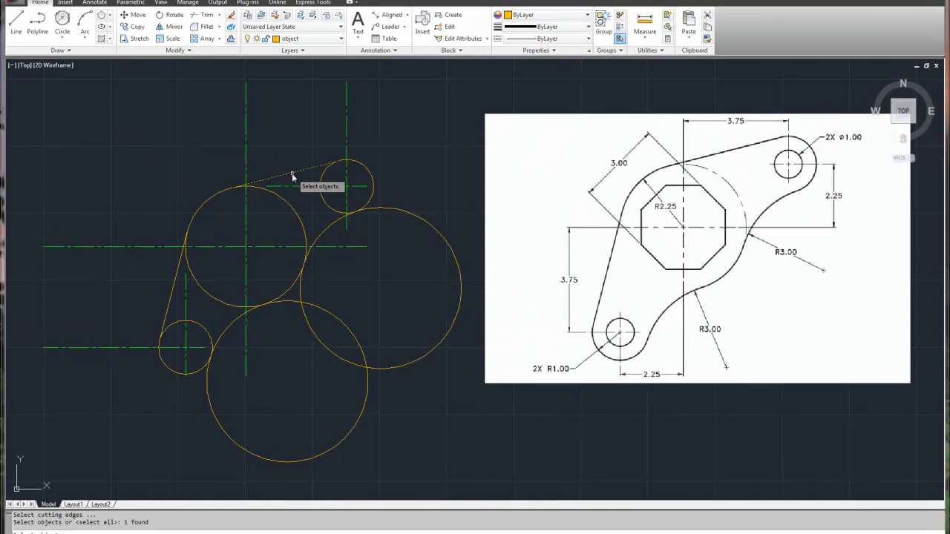
pyautogui.click(256, 191)
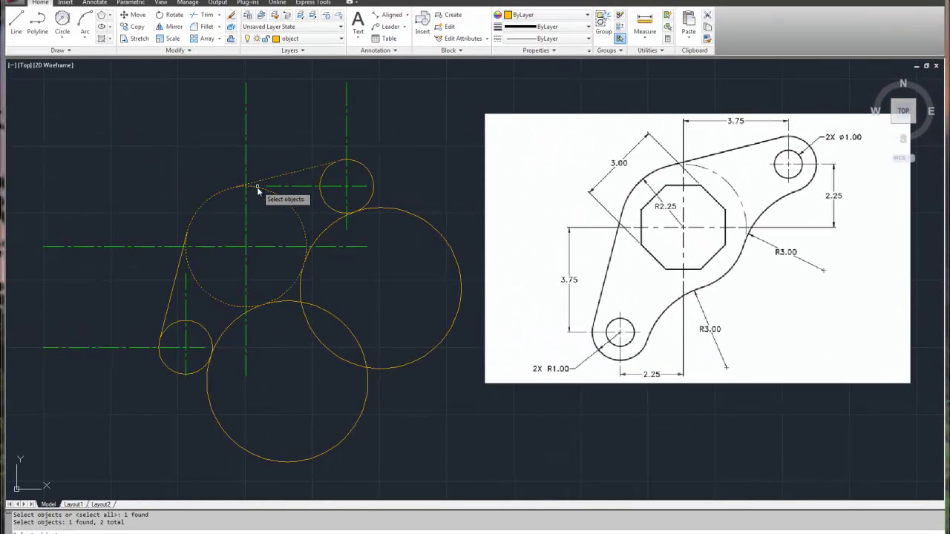
pyautogui.click(360, 167)
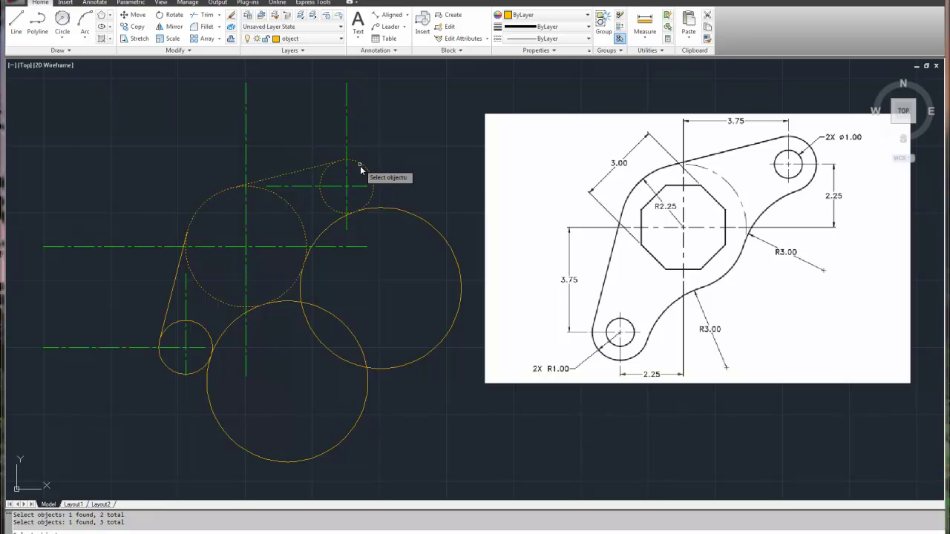
pyautogui.click(384, 208)
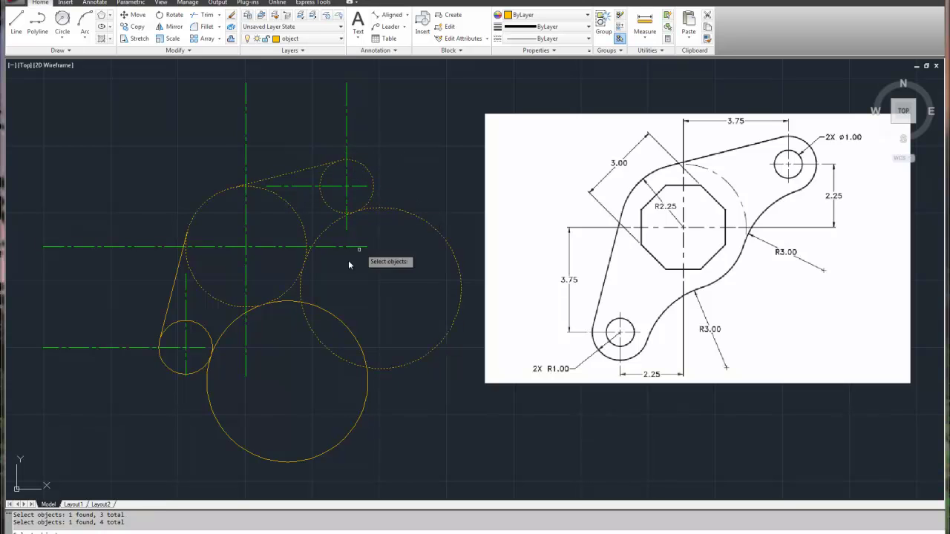
pyautogui.click(327, 317)
pyautogui.click(180, 320)
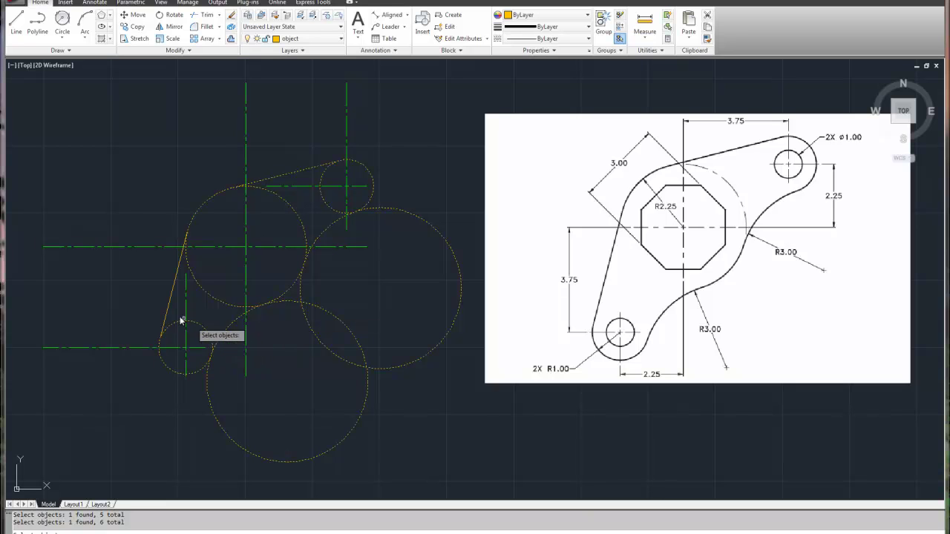
pyautogui.click(168, 311)
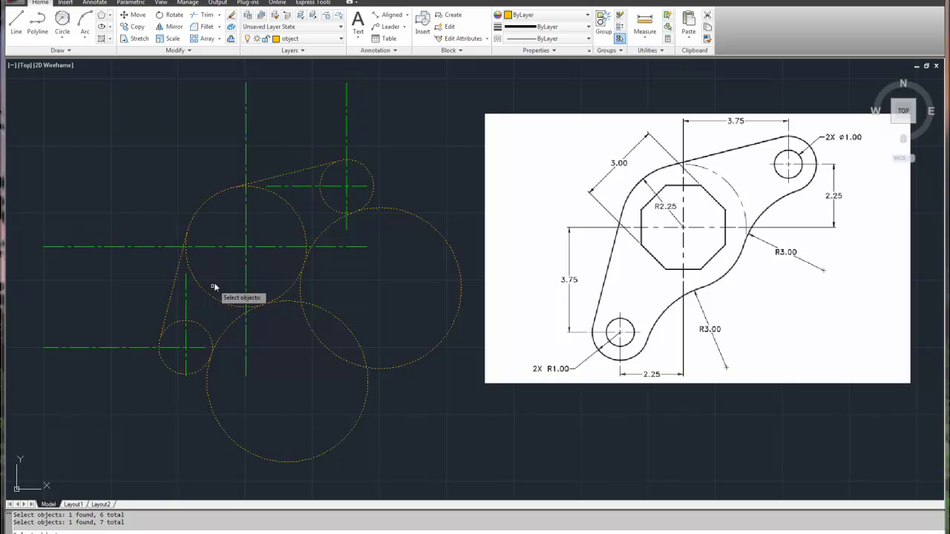
pyautogui.click(214, 247)
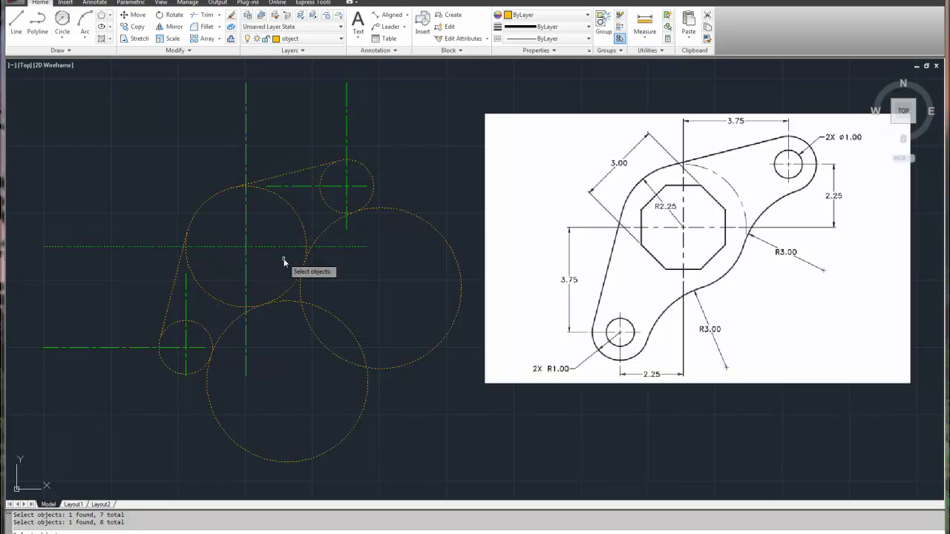
pyautogui.keyDown('shift'); pyautogui.click(202, 246); pyautogui.keyUp('shift')
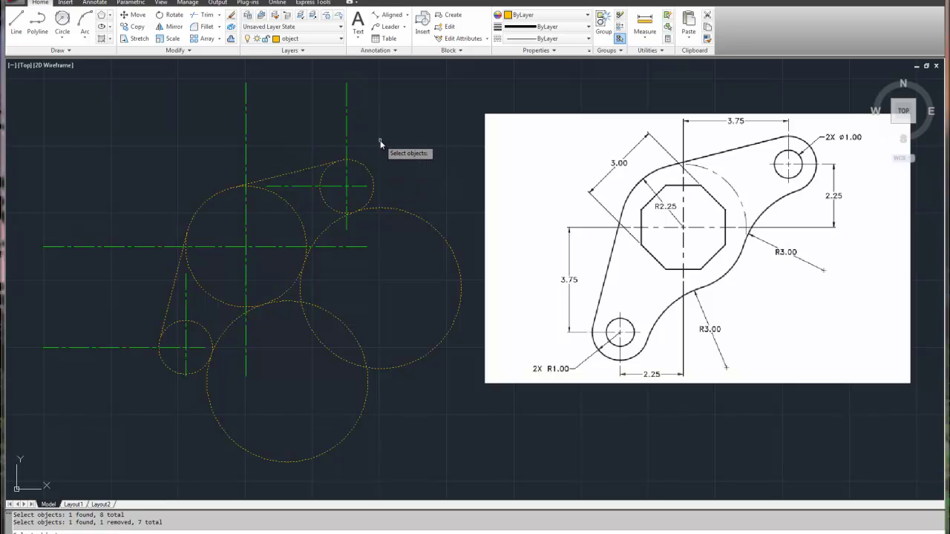
# - Trim away the outer part of the right circle and the excess arcs of the bottom circle
pyautogui.press('Return')
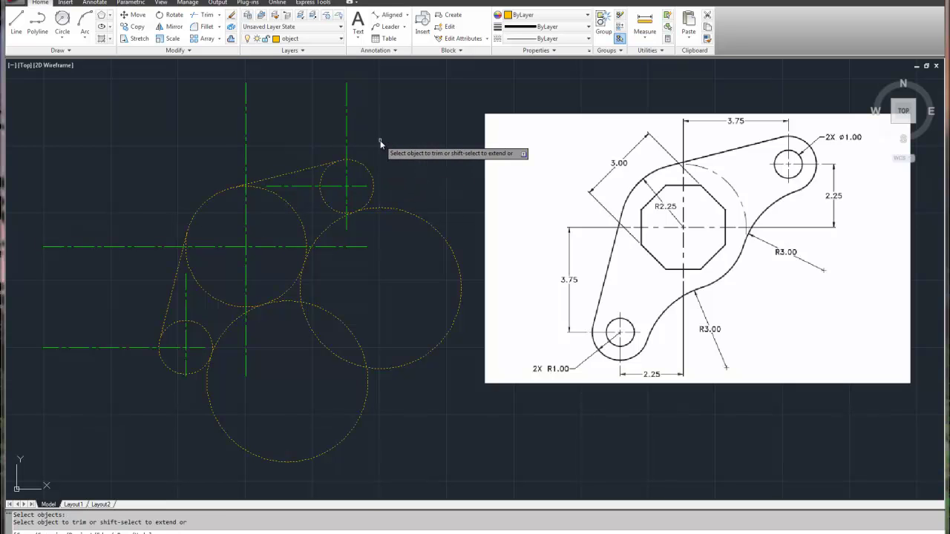
pyautogui.click(396, 213)
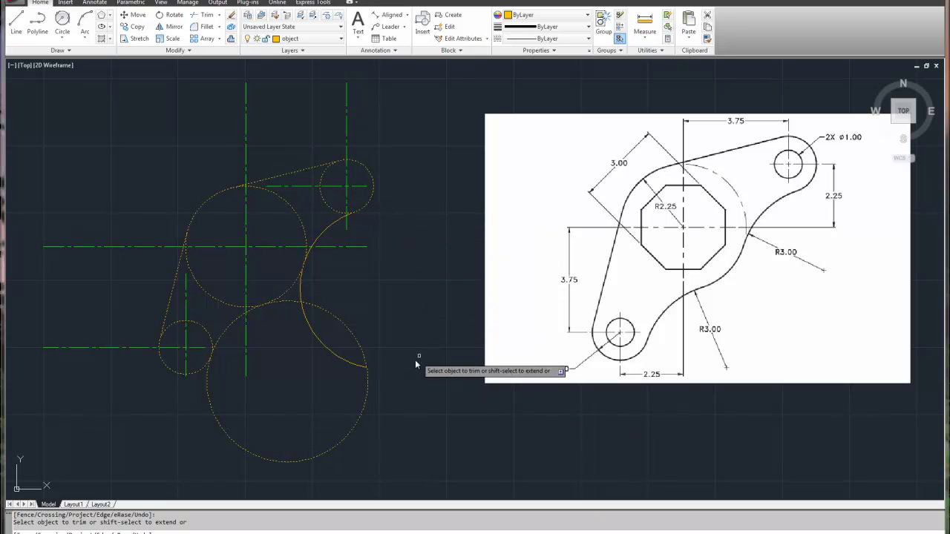
pyautogui.click(346, 362)
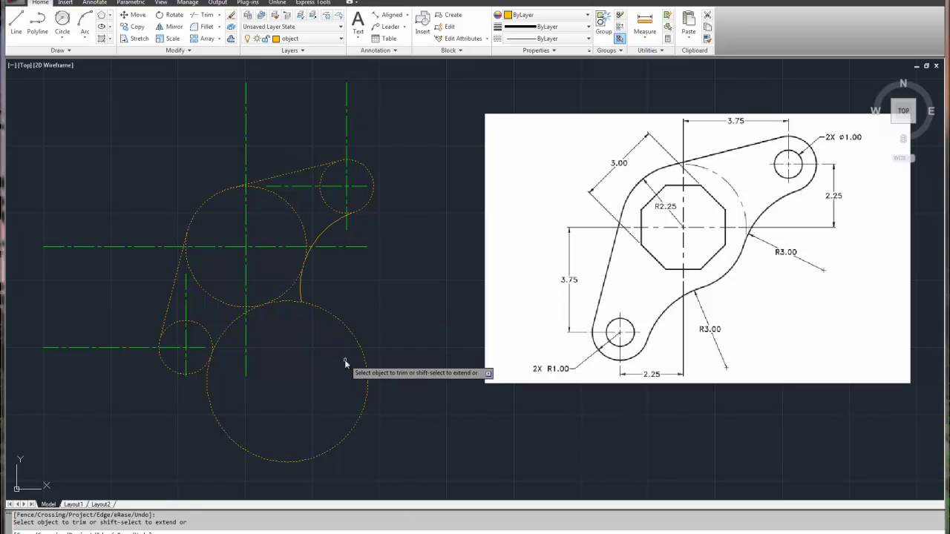
pyautogui.click(301, 295)
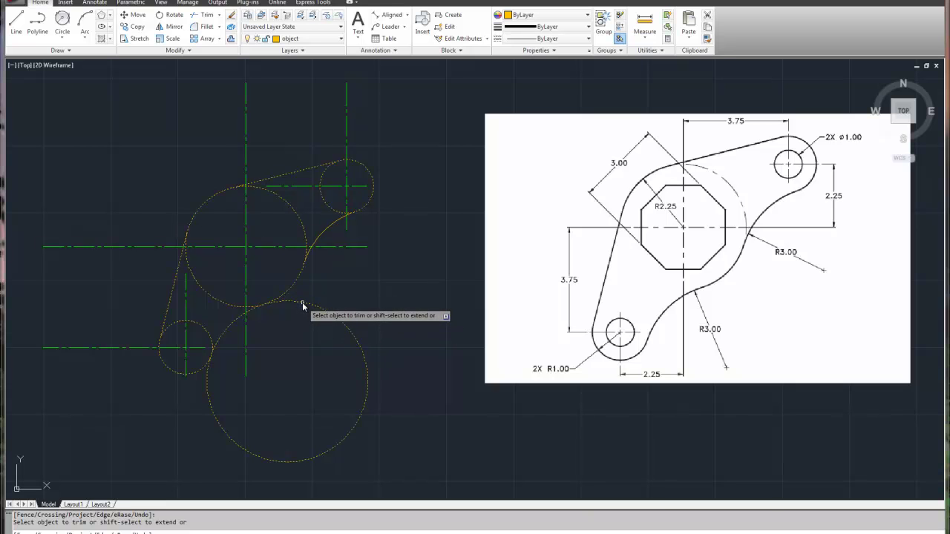
pyautogui.click(302, 304)
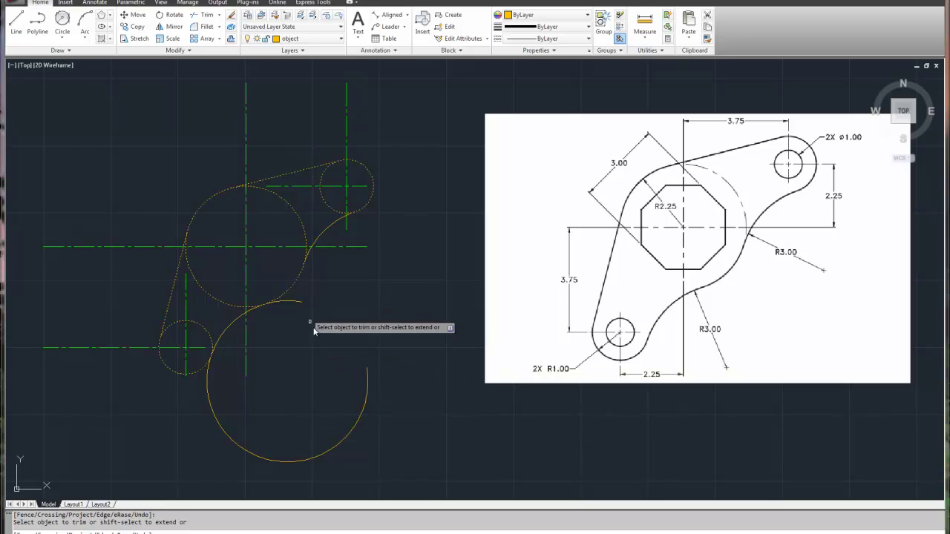
pyautogui.click(292, 301)
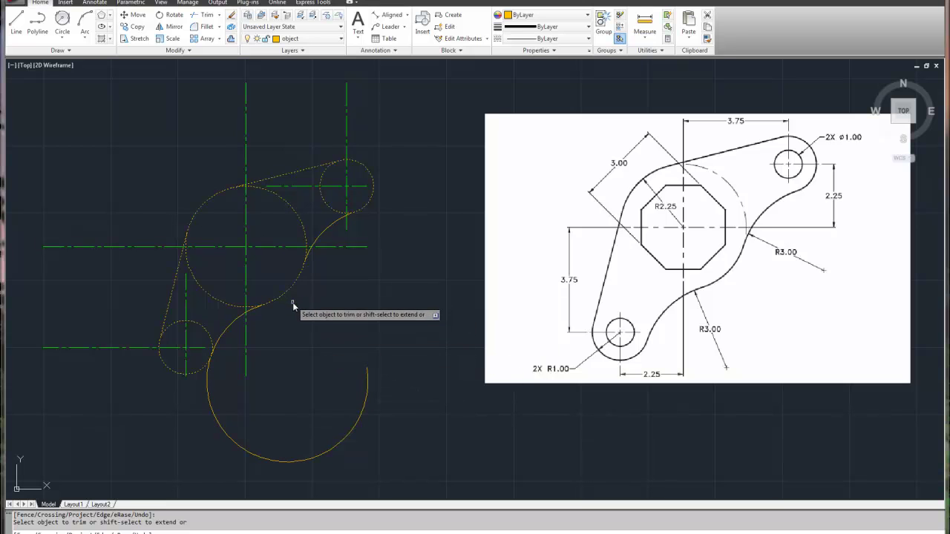
# - Trim the rest of the lower arc and the inner parts of the lower-left, central and upper-right circles
pyautogui.click(366, 369)
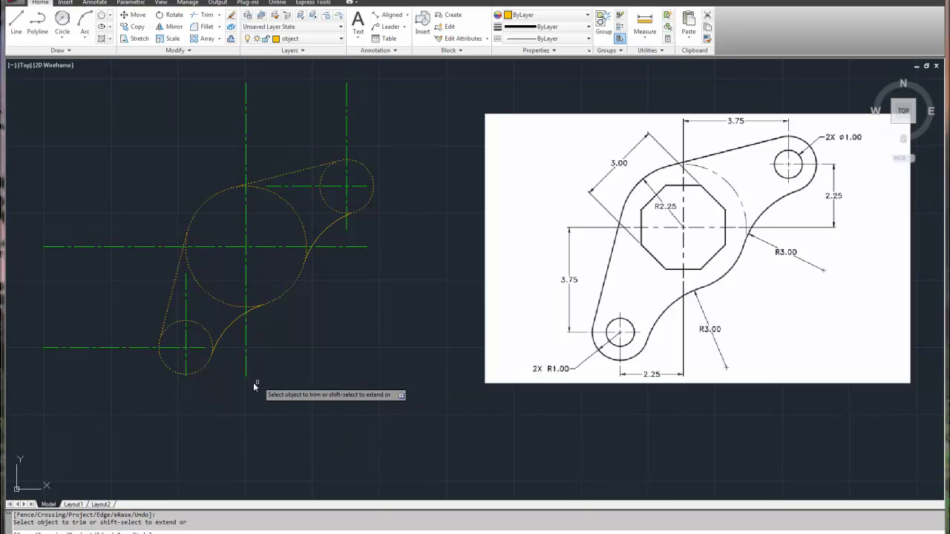
pyautogui.click(201, 329)
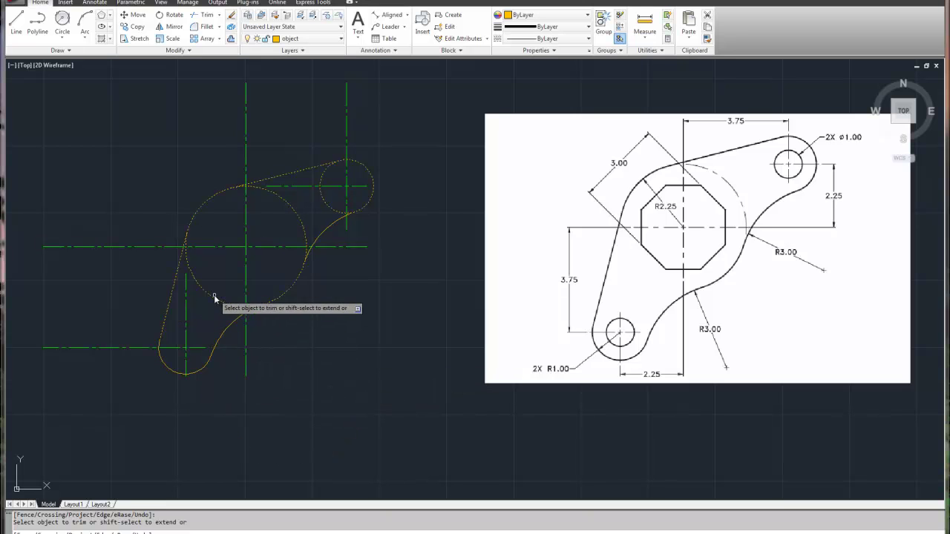
pyautogui.click(296, 216)
pyautogui.click(322, 200)
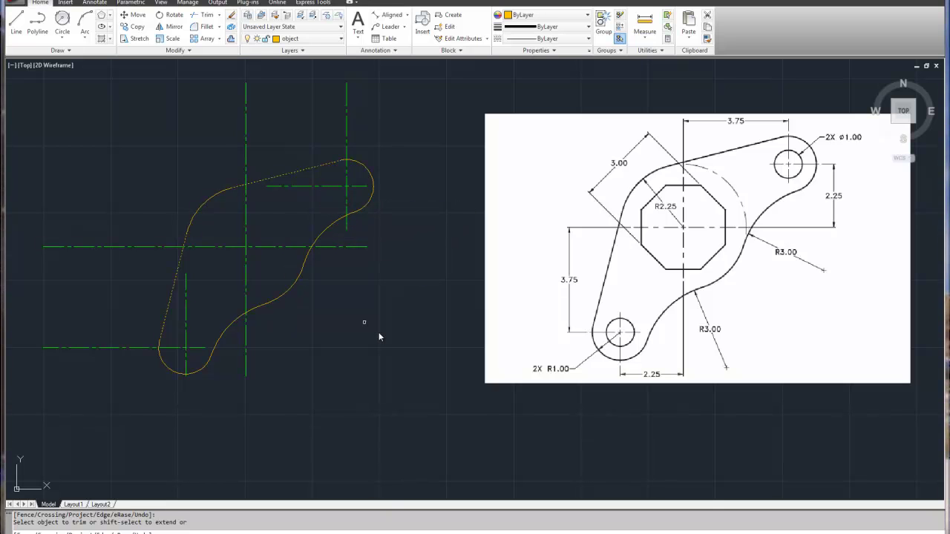
pyautogui.rightClick(389, 347)
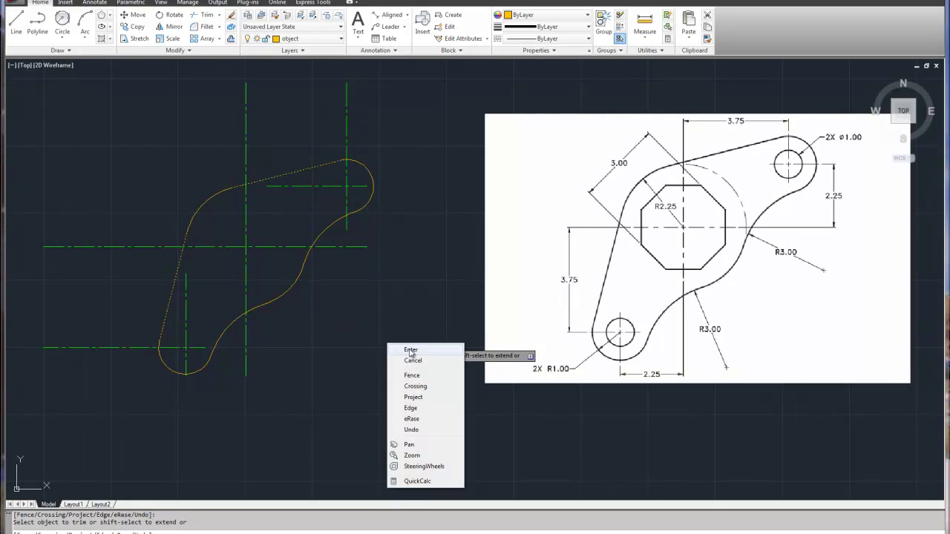
pyautogui.click(405, 351)
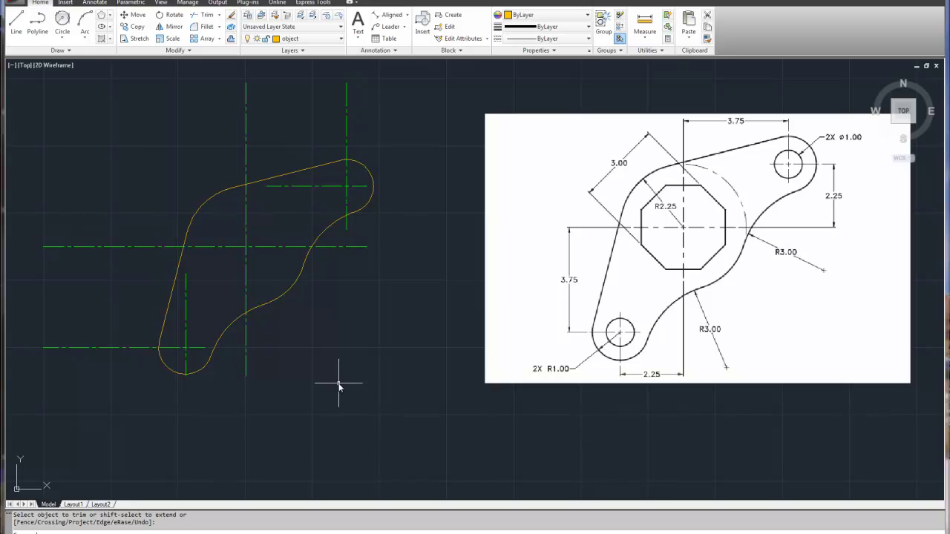
# - Draw a 1-diameter hole at the lower-left centreline crossing
pyautogui.click(64, 39)
pyautogui.click(72, 74)
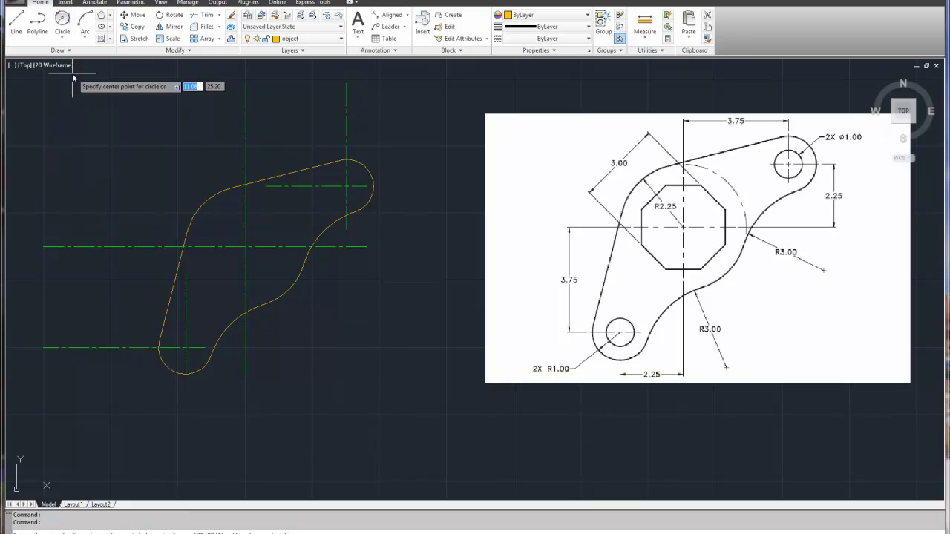
pyautogui.click(186, 348)
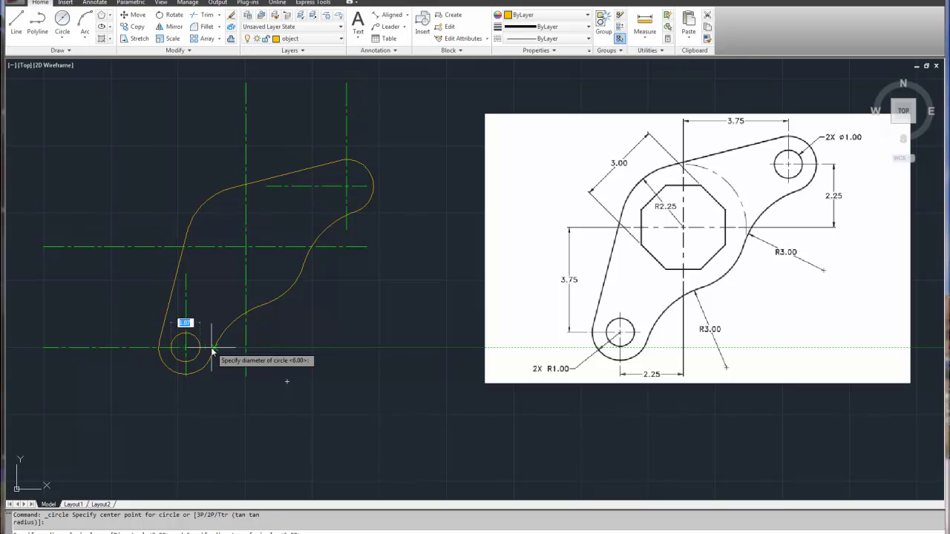
pyautogui.write('1')
pyautogui.press('Return')
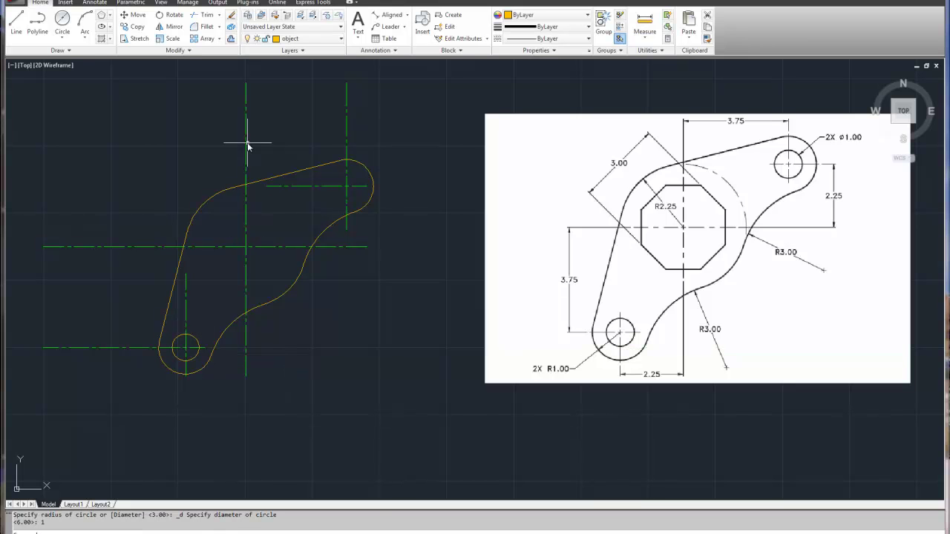
# - Add a 1.0-diameter hole at the upper-right centreline crossing
pyautogui.rightClick(410, 137)
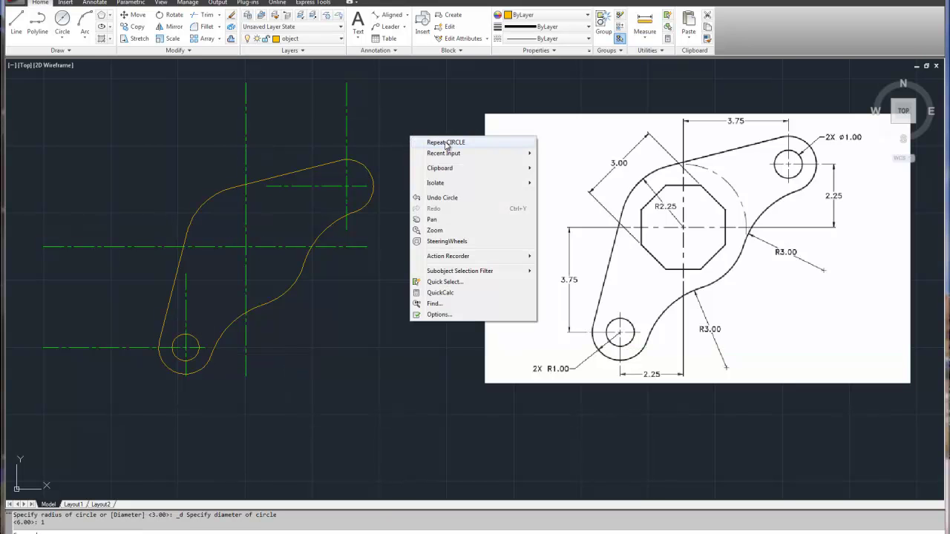
pyautogui.click(446, 144)
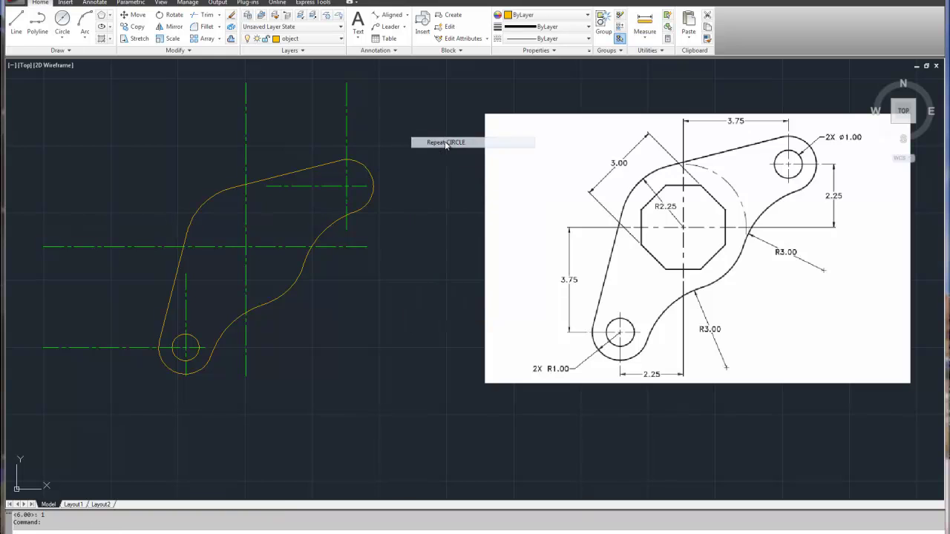
pyautogui.click(347, 186)
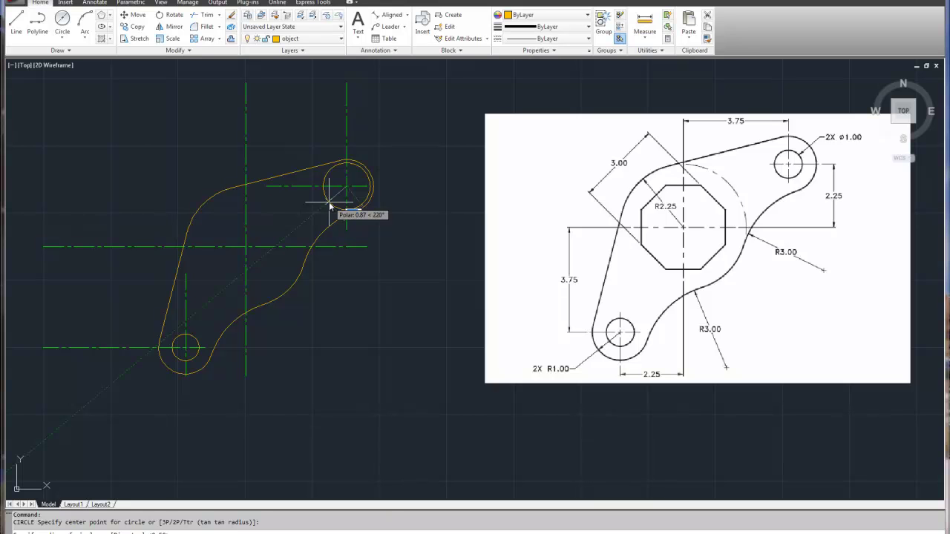
pyautogui.press('Escape')
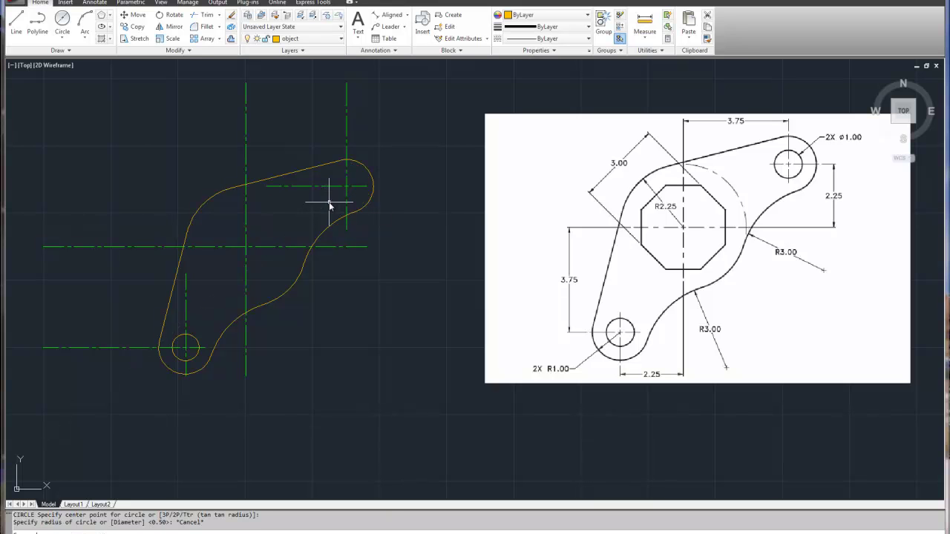
pyautogui.click(62, 22)
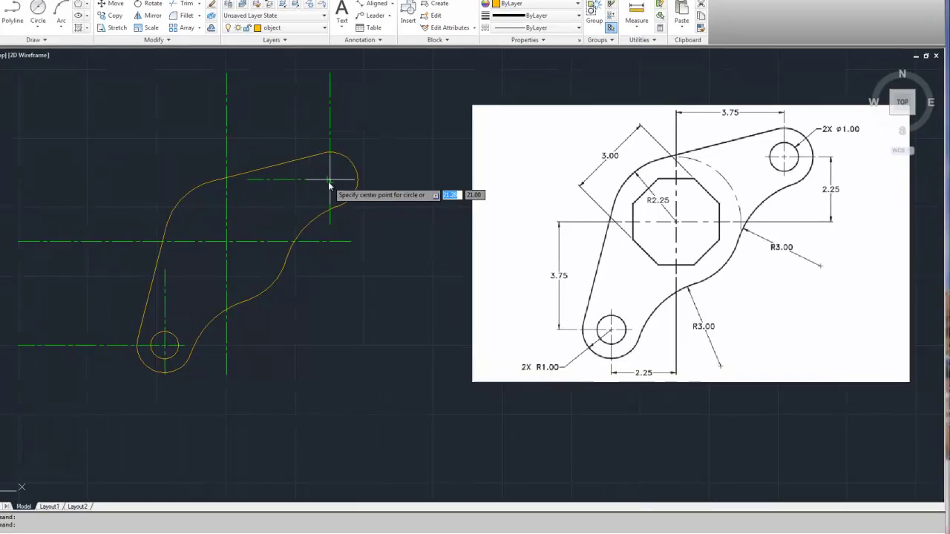
pyautogui.click(329, 180)
pyautogui.write('d')
pyautogui.press('Return')
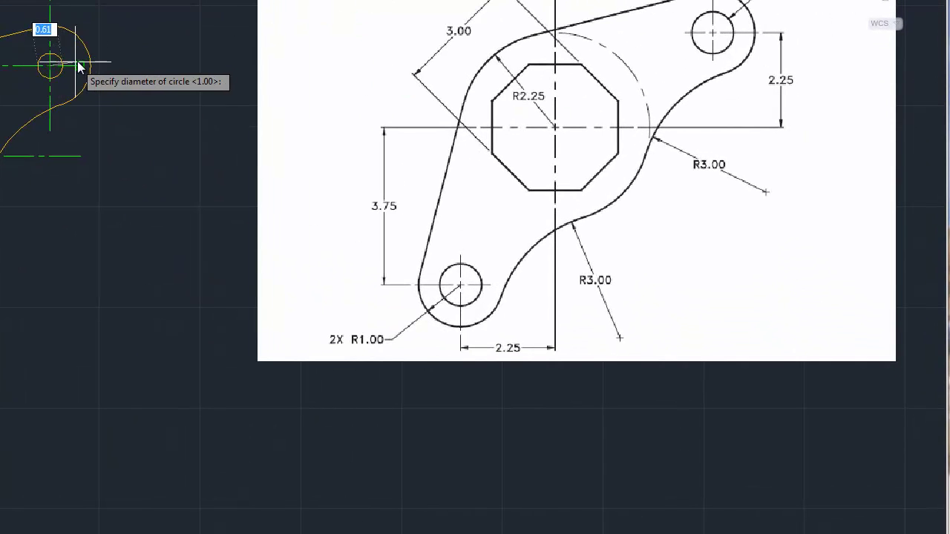
pyautogui.write('1.0')
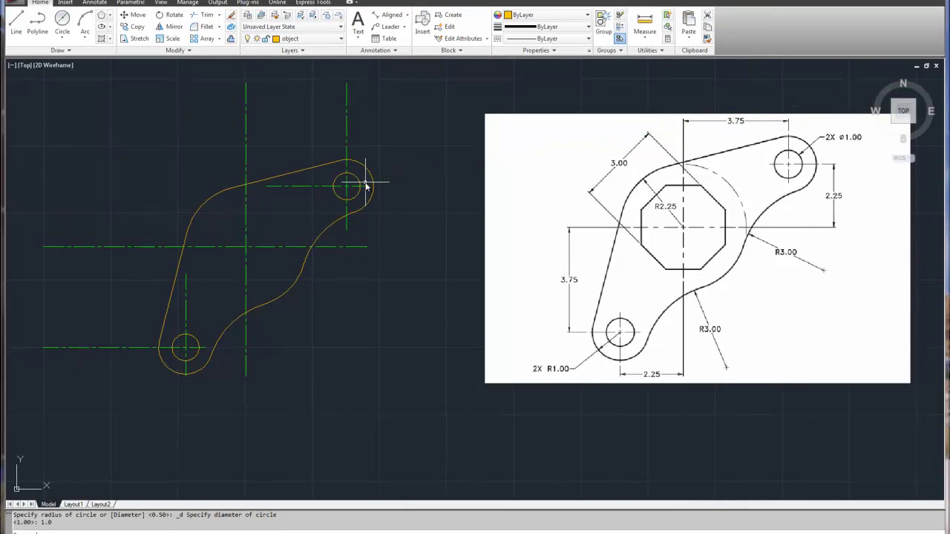
pyautogui.press('Return')
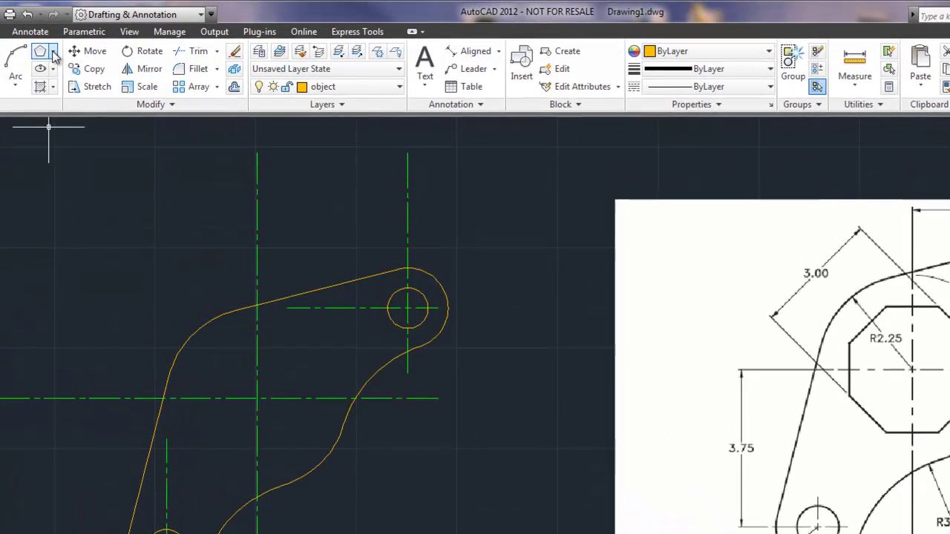
pyautogui.click(53, 57)
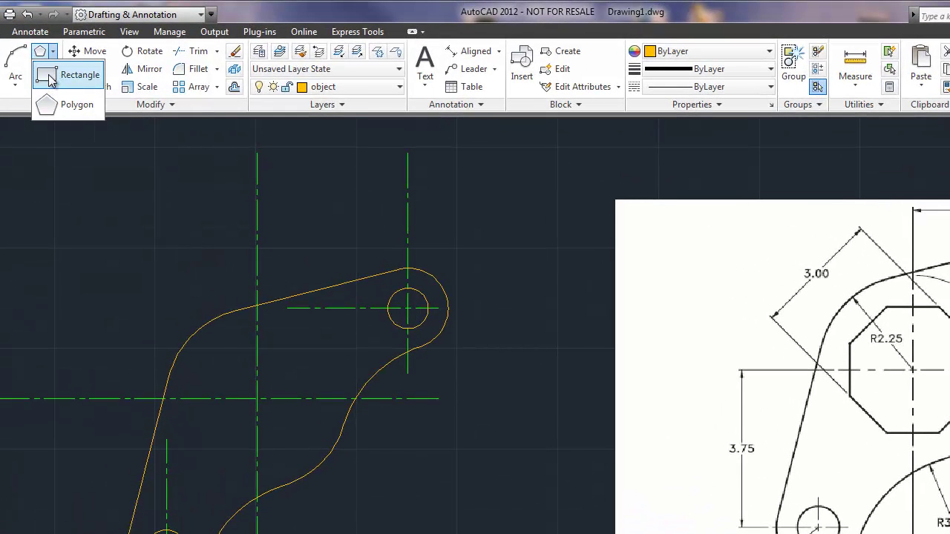
pyautogui.click(55, 74)
pyautogui.click(52, 52)
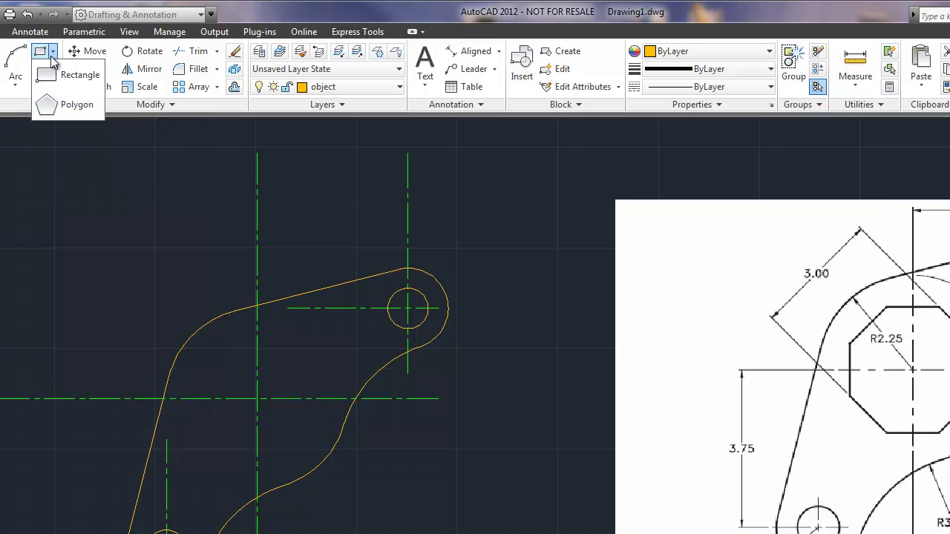
pyautogui.click(48, 108)
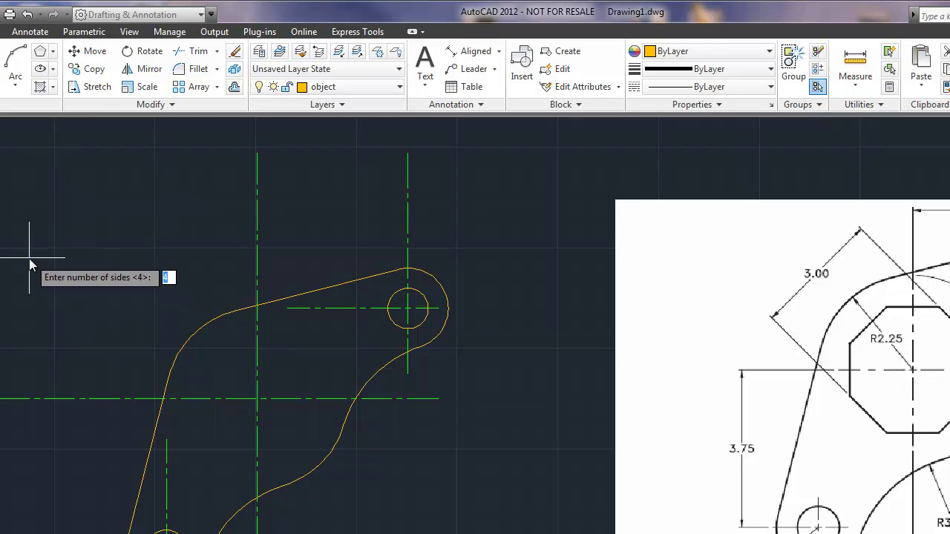
pyautogui.write('8')
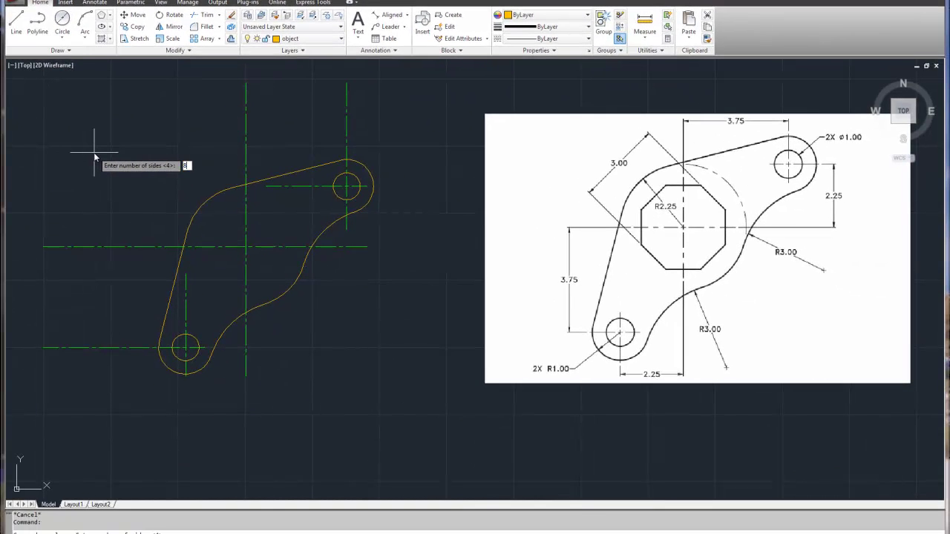
pyautogui.press('Return')
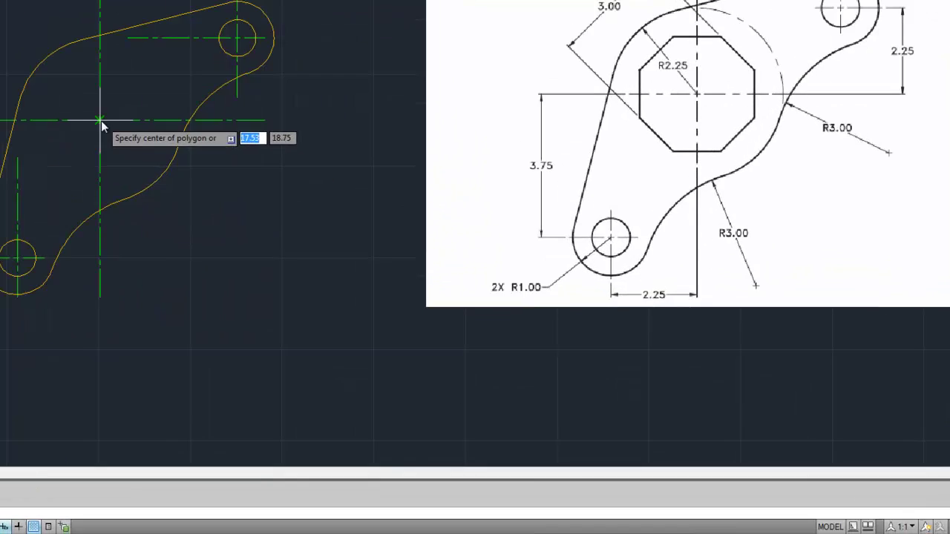
pyautogui.click(47, 74)
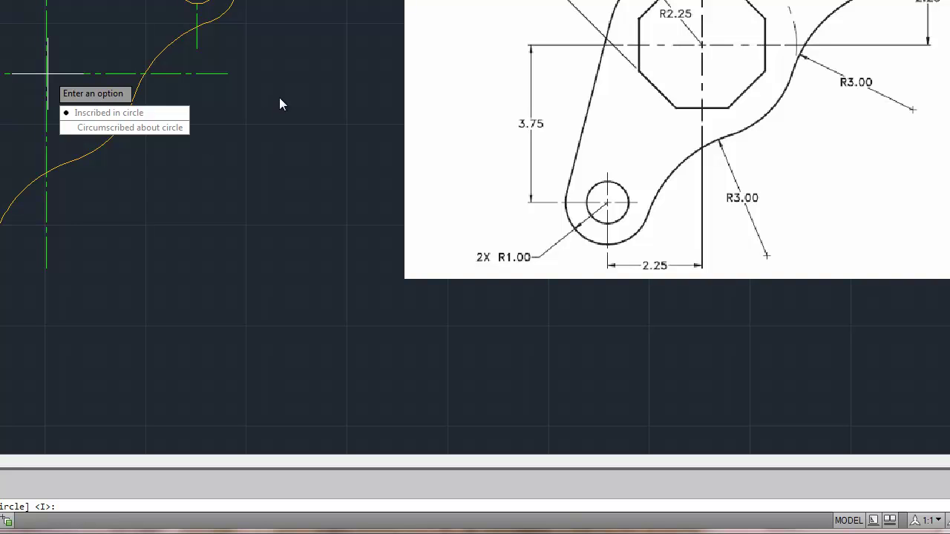
pyautogui.click(147, 126)
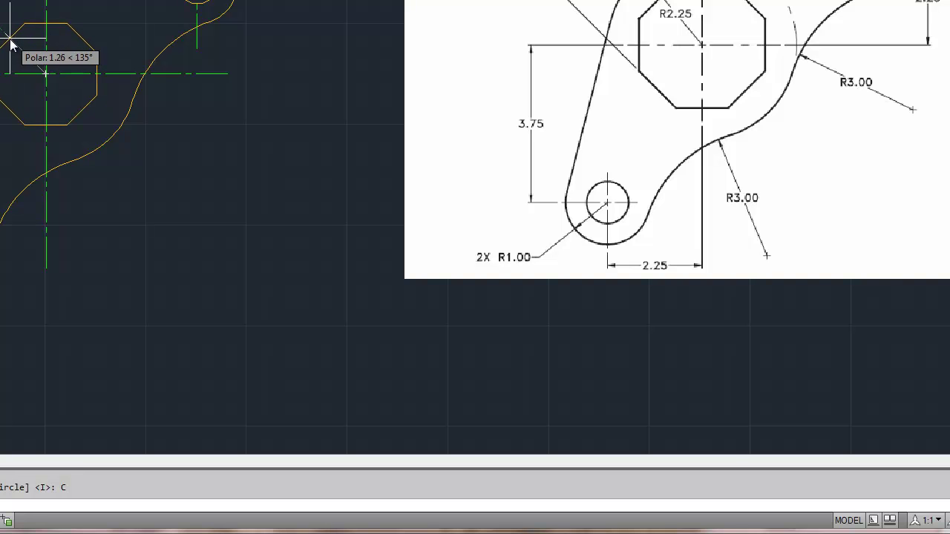
pyautogui.write('3.0')
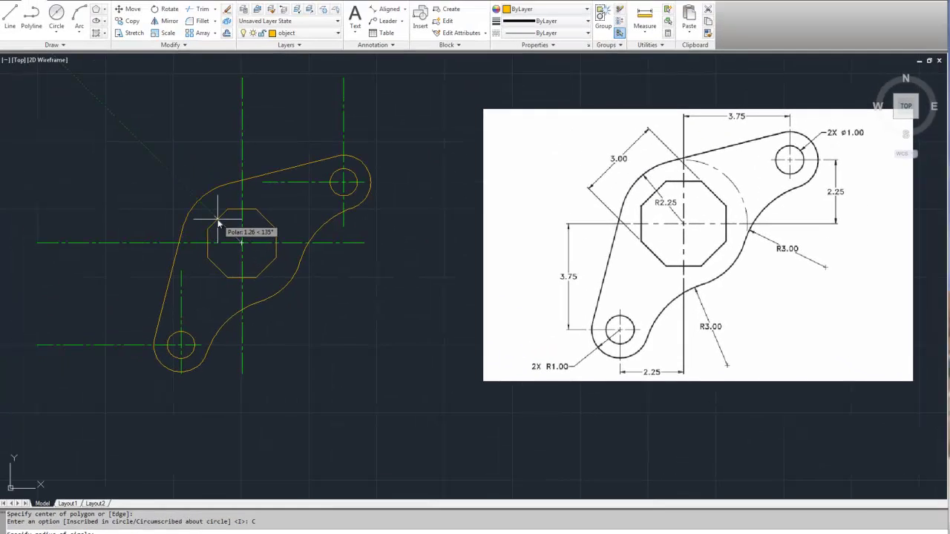
pyautogui.press('Return')
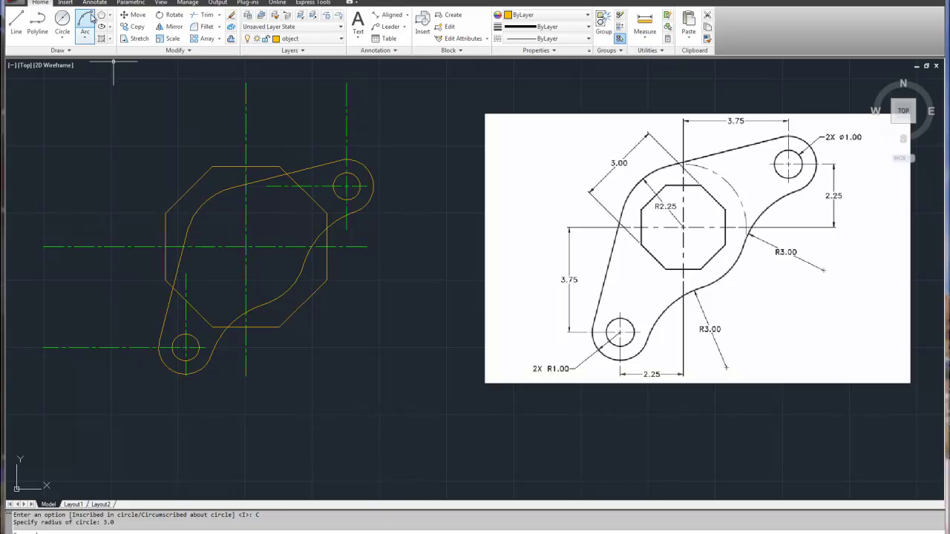
# - Replace the oversized octagon with an 8-sided polygon circumscribed about a 1.50-radius circle at the main centreline crossing
pyautogui.hotkey('ctrl', 'z')
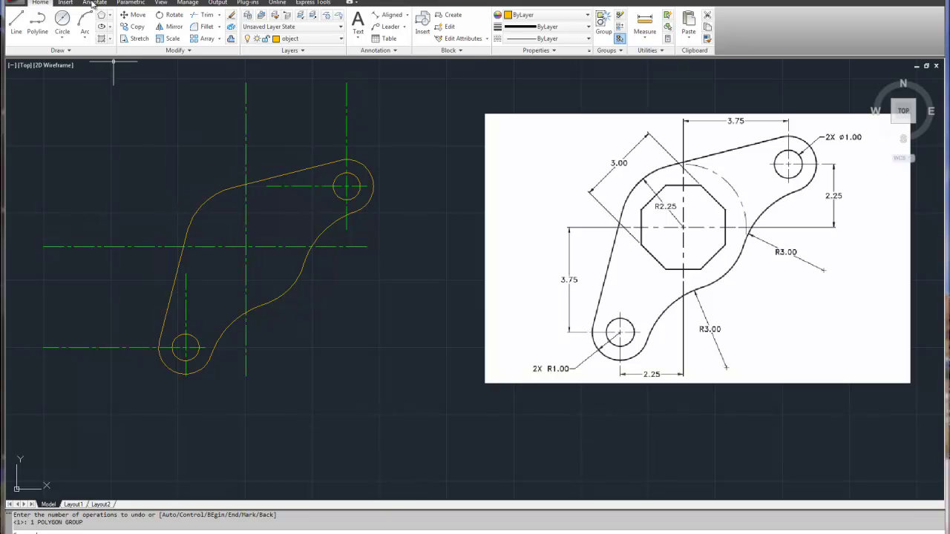
pyautogui.click(102, 14)
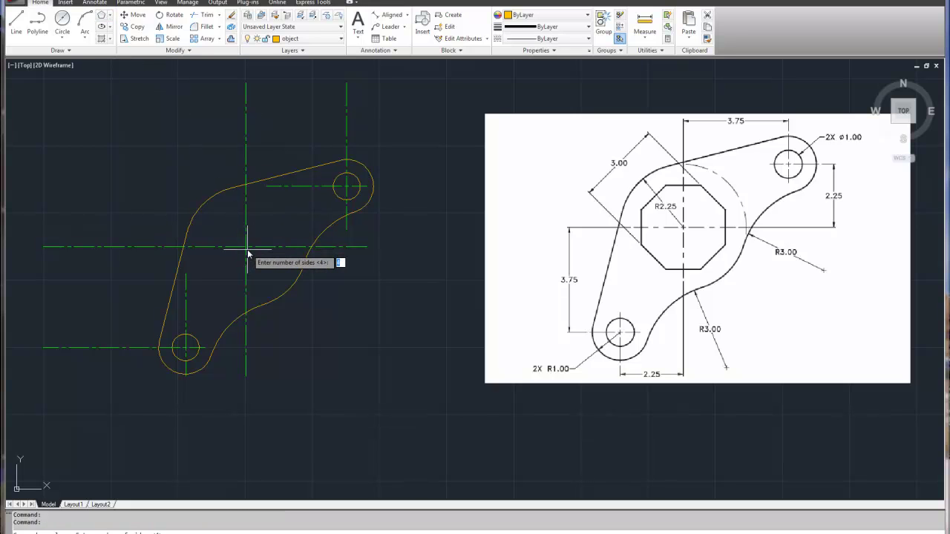
pyautogui.write('8')
pyautogui.press('Return')
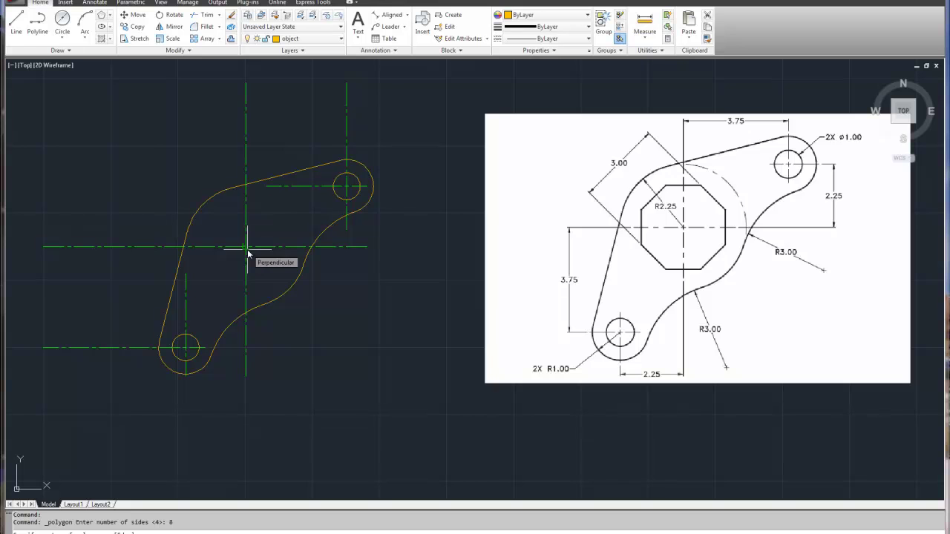
pyautogui.click(247, 250)
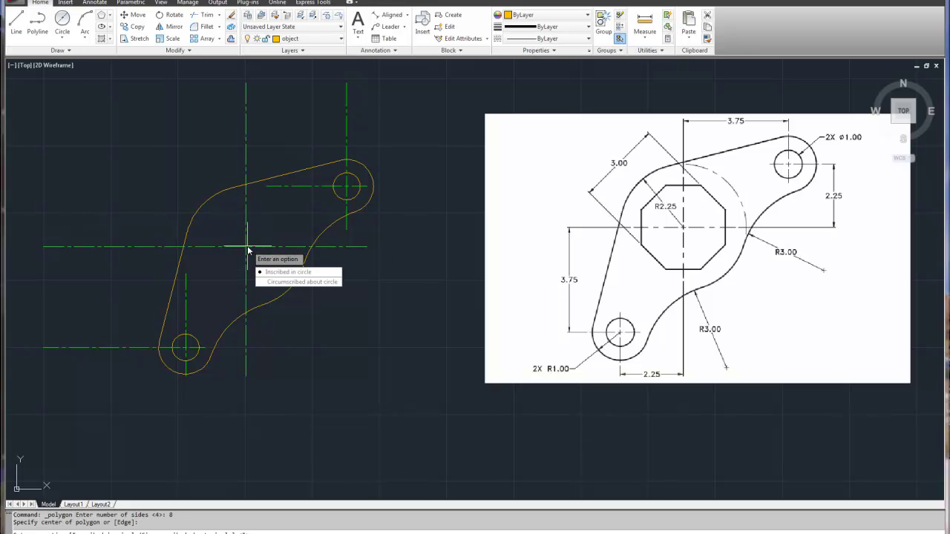
pyautogui.click(285, 283)
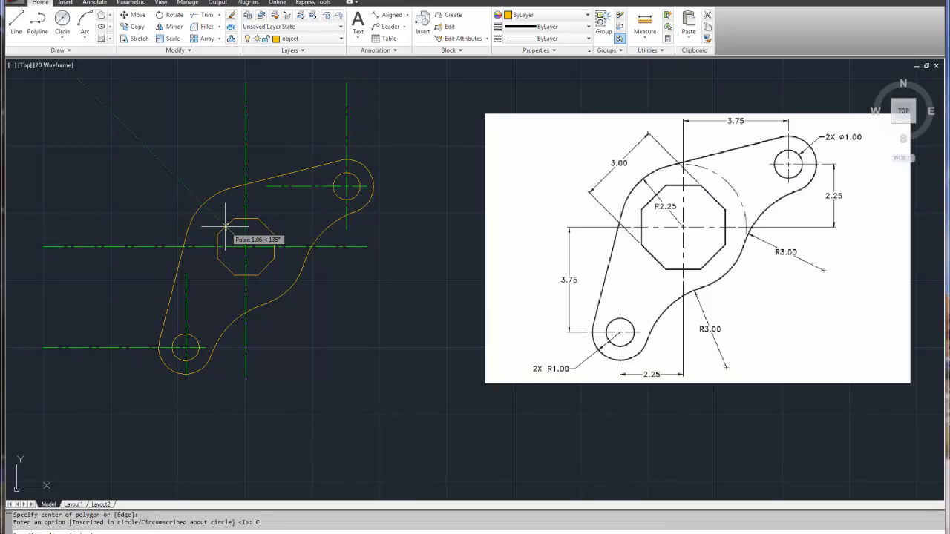
pyautogui.write('1.50')
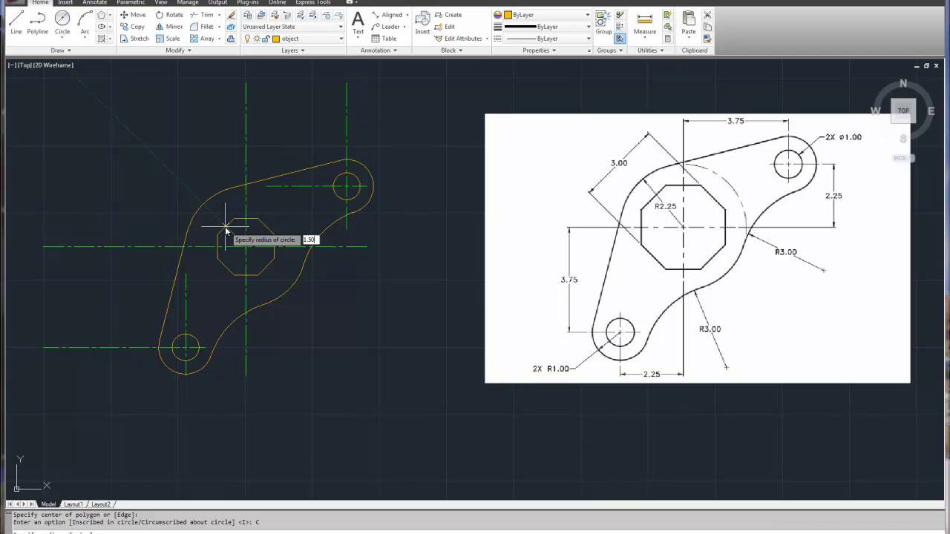
pyautogui.press('Return')
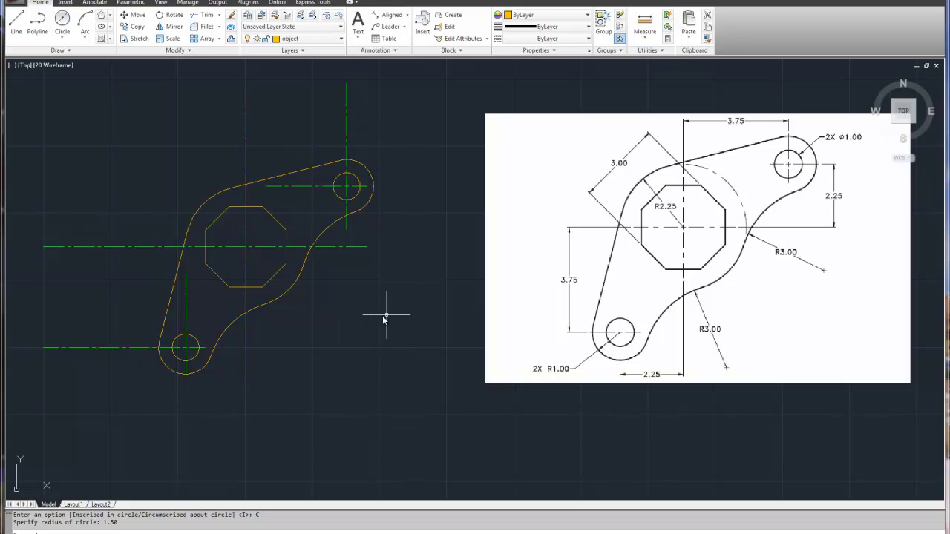
# - Start a short horizontal line to the right of the lower hole
pyautogui.click(16, 23)
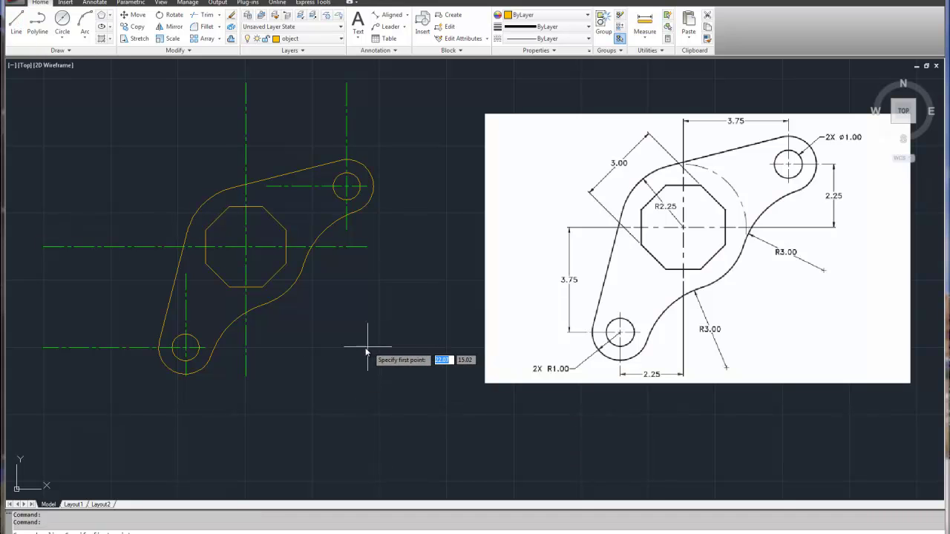
pyautogui.click(314, 347)
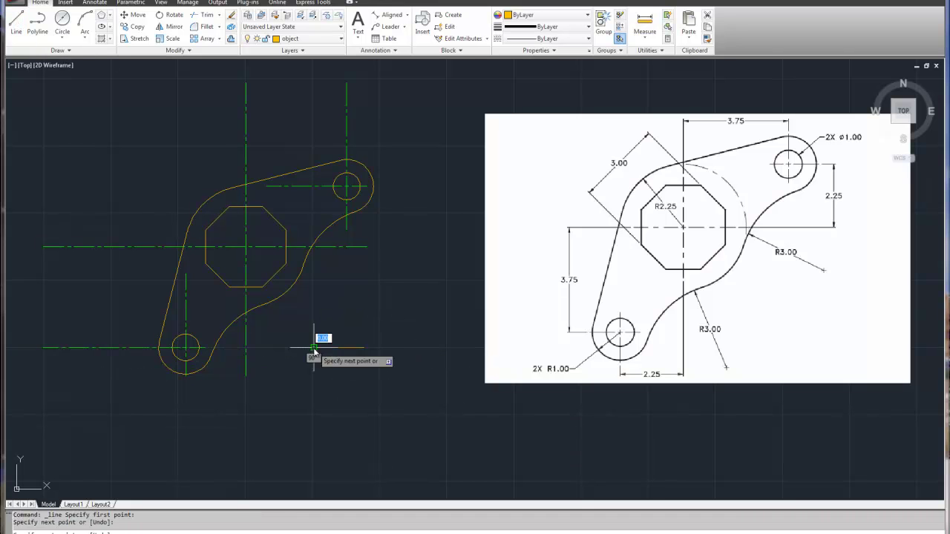
pyautogui.rightClick(314, 347)
pyautogui.press('Escape')
pyautogui.scroll(2, 383, 349)
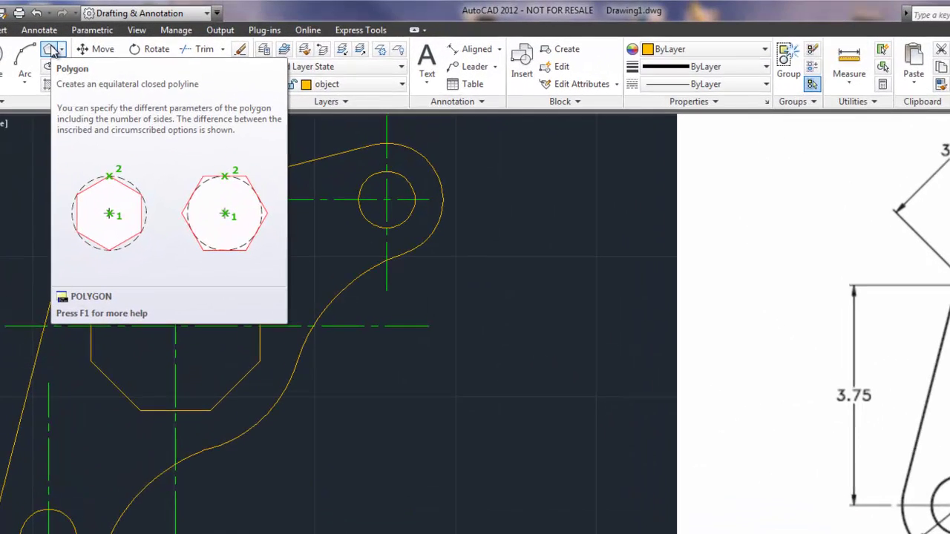
# - Draw a 6-sided polygon inscribed in a radius-1 circle at the line's end point
pyautogui.click(105, 16)
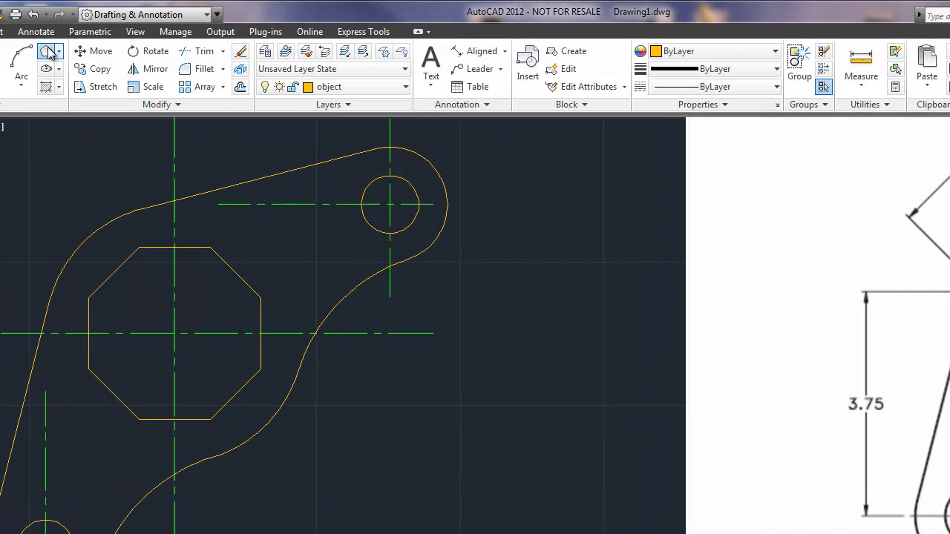
pyautogui.write('6')
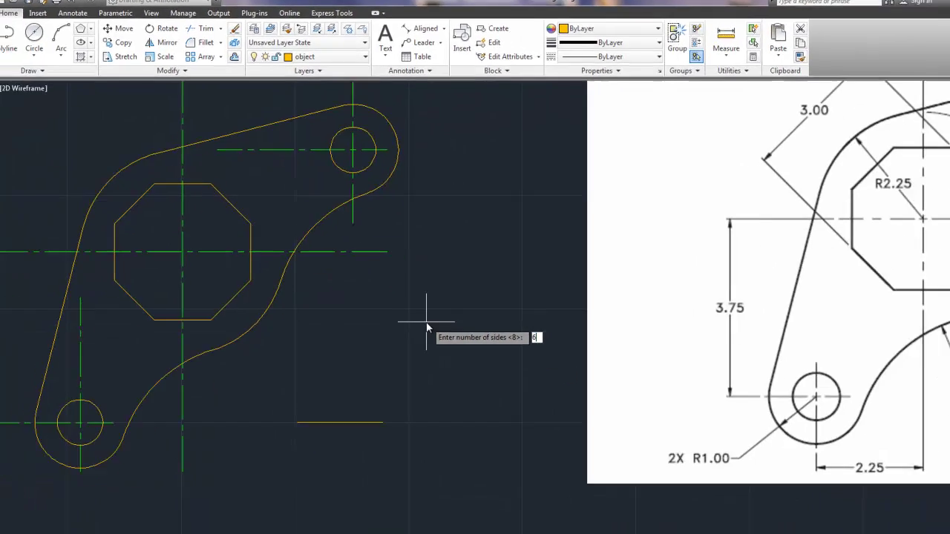
pyautogui.press('Return')
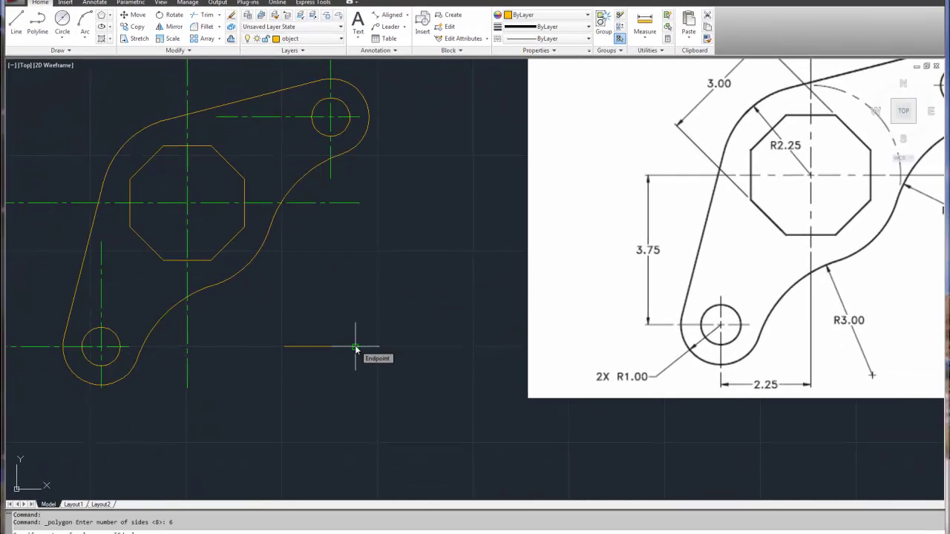
pyautogui.click(356, 348)
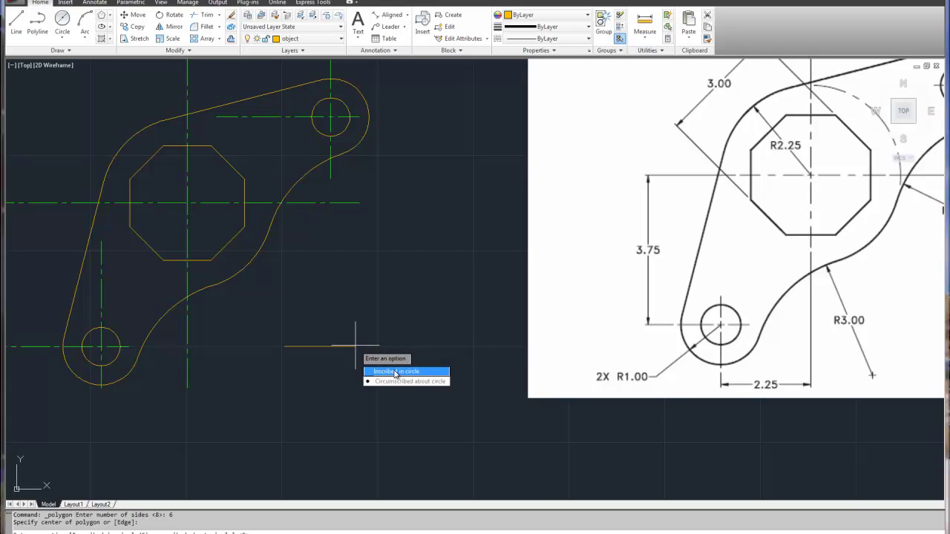
pyautogui.click(396, 372)
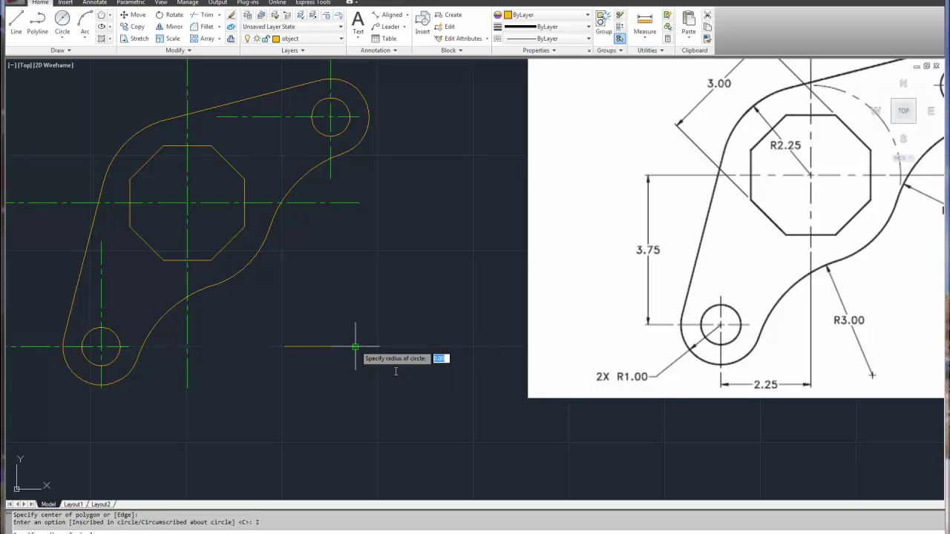
pyautogui.write('1')
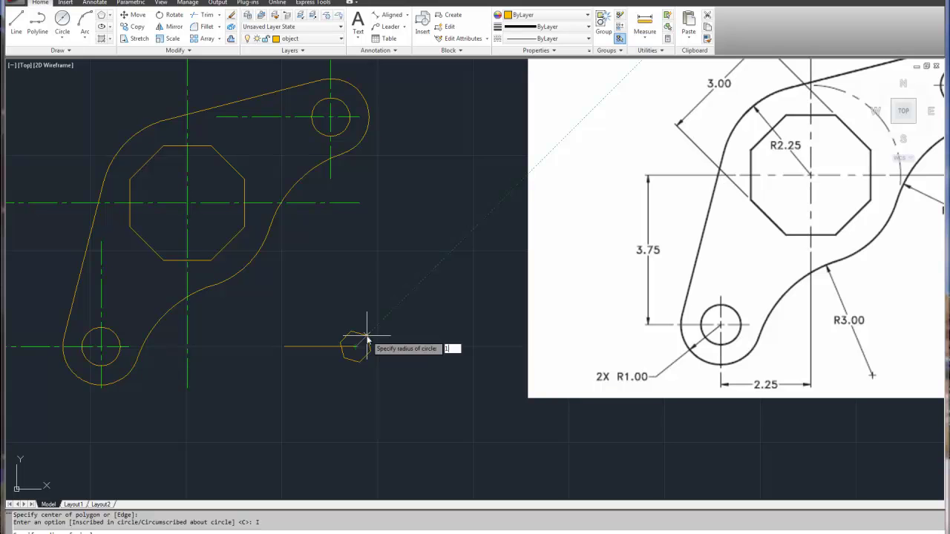
pyautogui.press('Return')
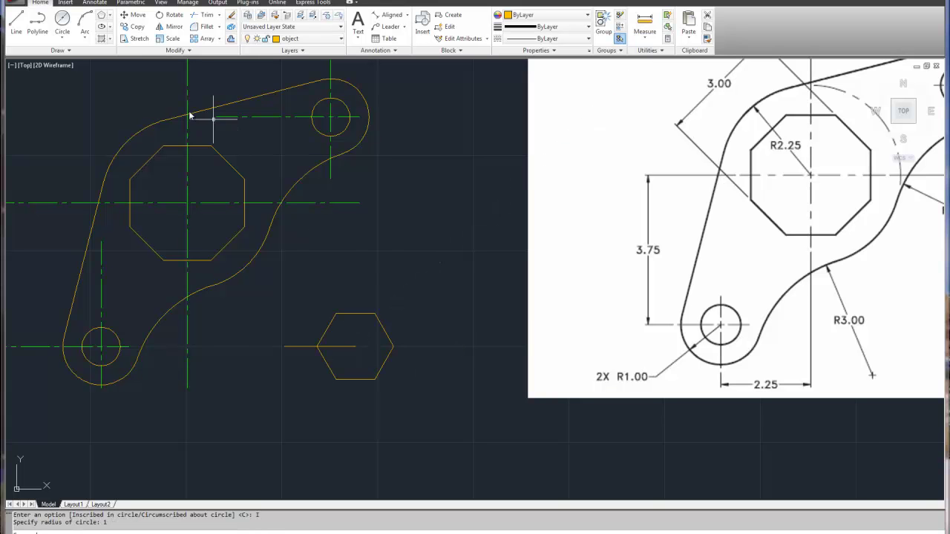
# - Draw a second radius-1 hexagon at the same centre, circumscribed about the circle
pyautogui.click(103, 16)
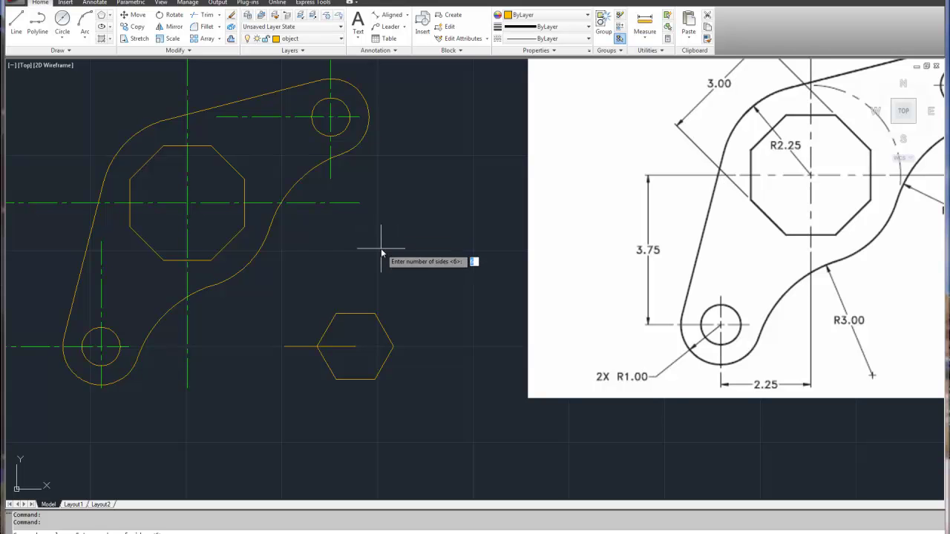
pyautogui.write('6')
pyautogui.press('Return')
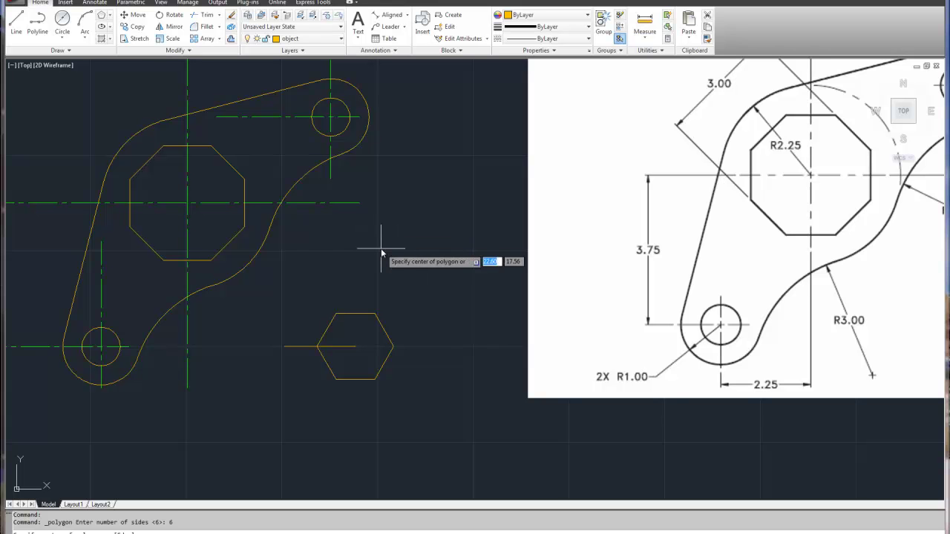
pyautogui.click(357, 346)
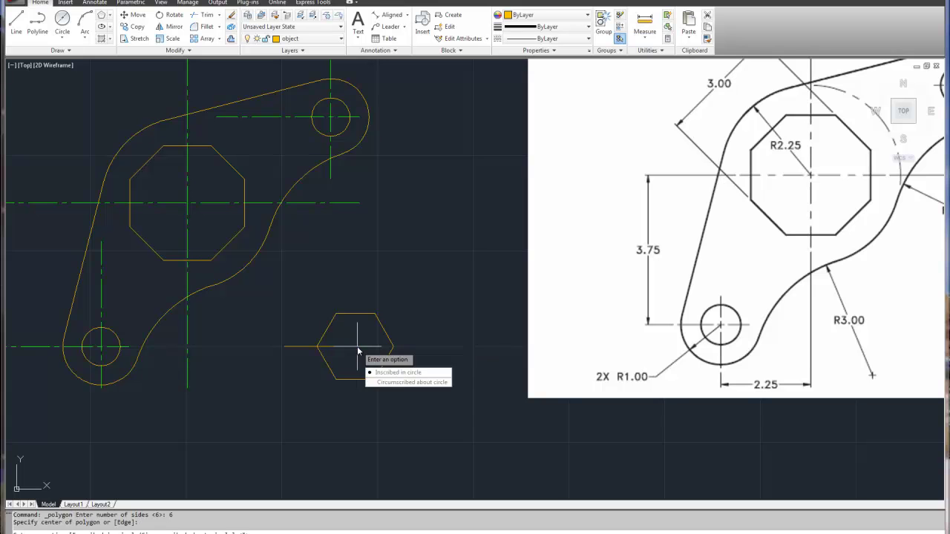
pyautogui.click(400, 383)
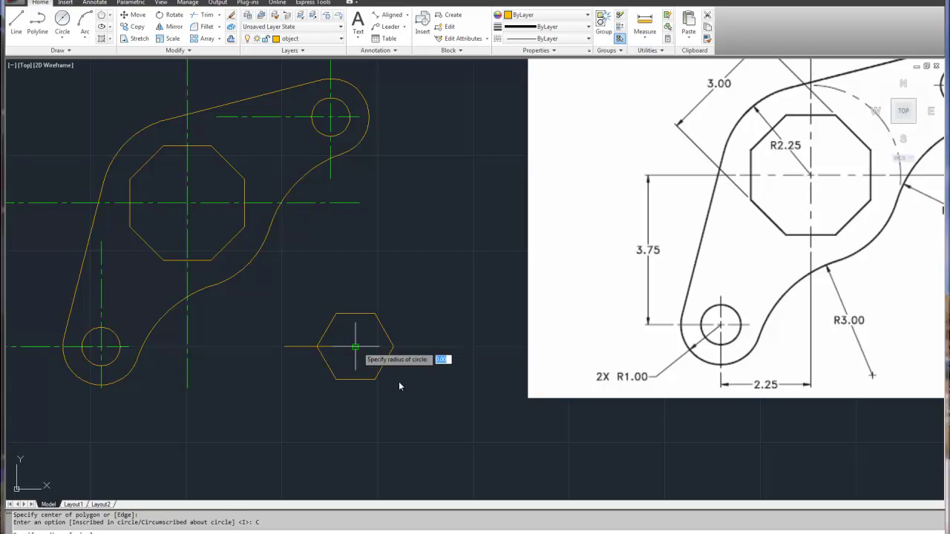
pyautogui.write('1')
pyautogui.press('Return')
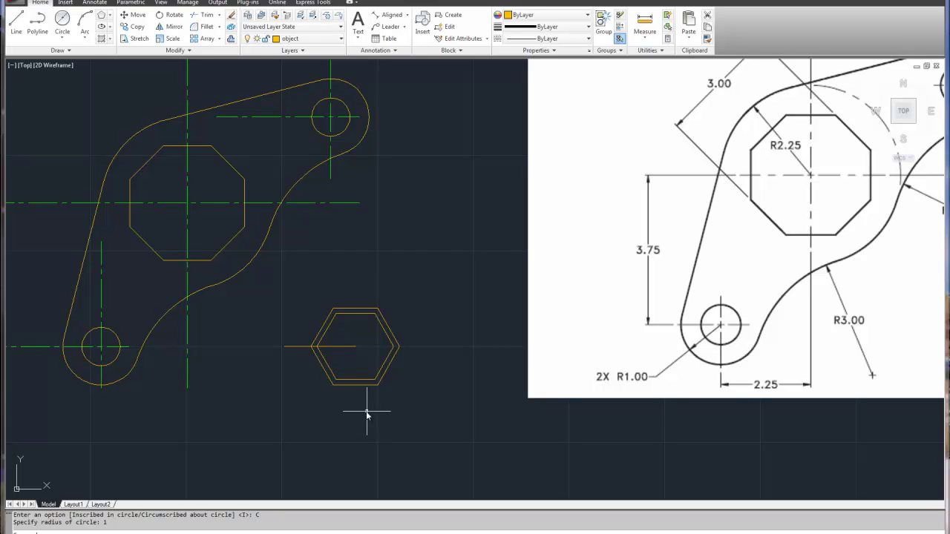
# - Draw a circle centred on the hexagons with its radius snapped to an inner hexagon corner
pyautogui.click(63, 40)
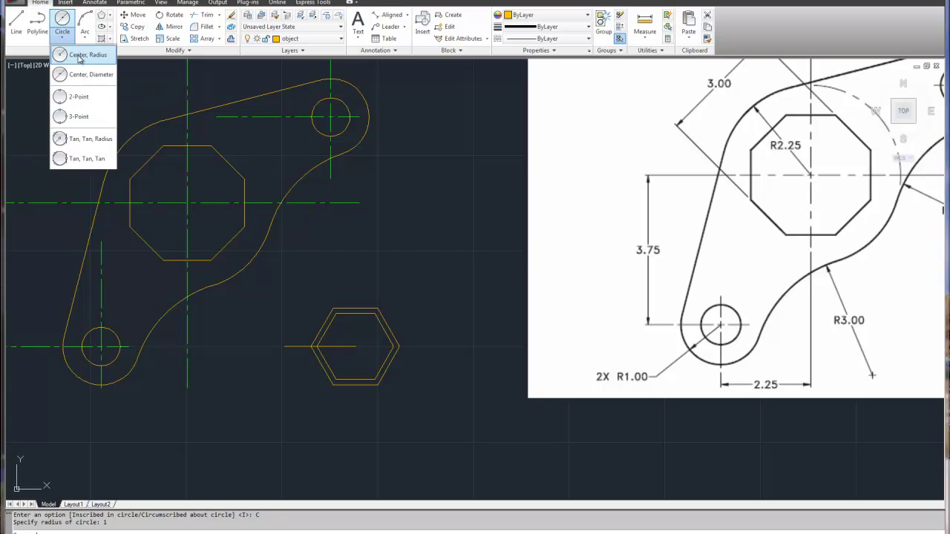
pyautogui.click(82, 52)
pyautogui.scroll(5, 355, 346)
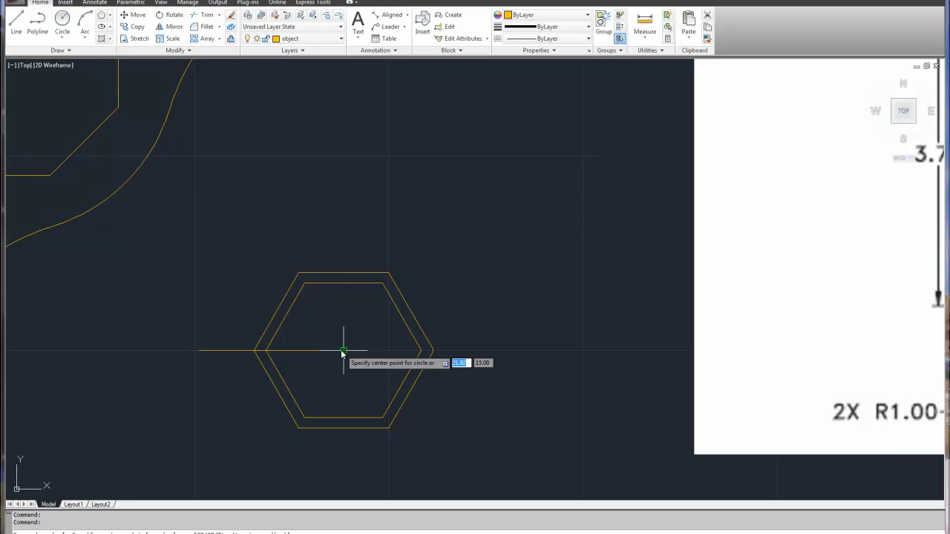
pyautogui.click(343, 351)
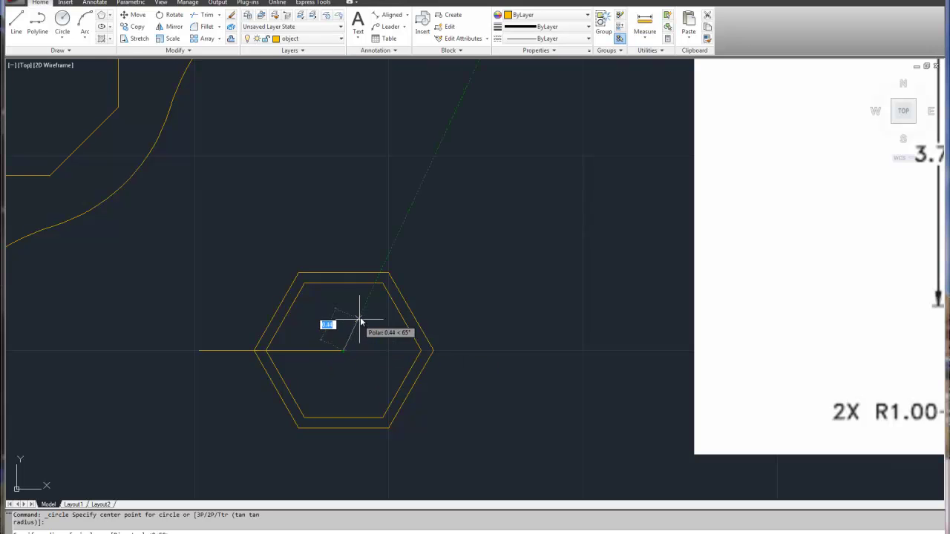
pyautogui.click(382, 284)
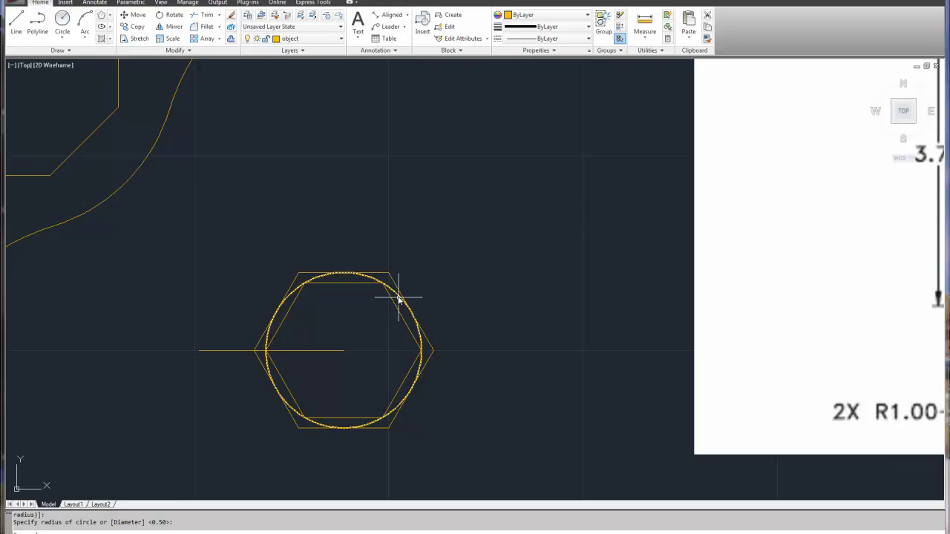
# - Change the new circle's colour to Red
pyautogui.click(397, 297)
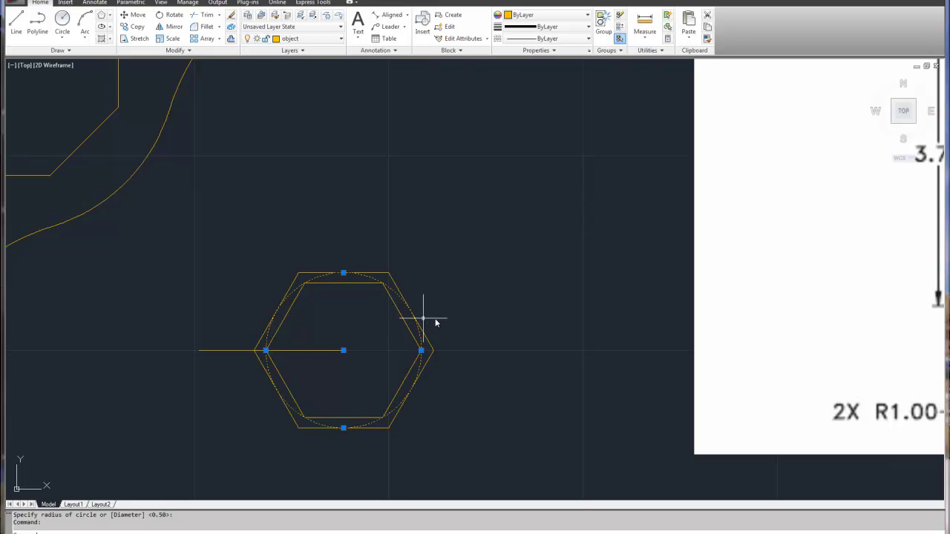
pyautogui.click(532, 17)
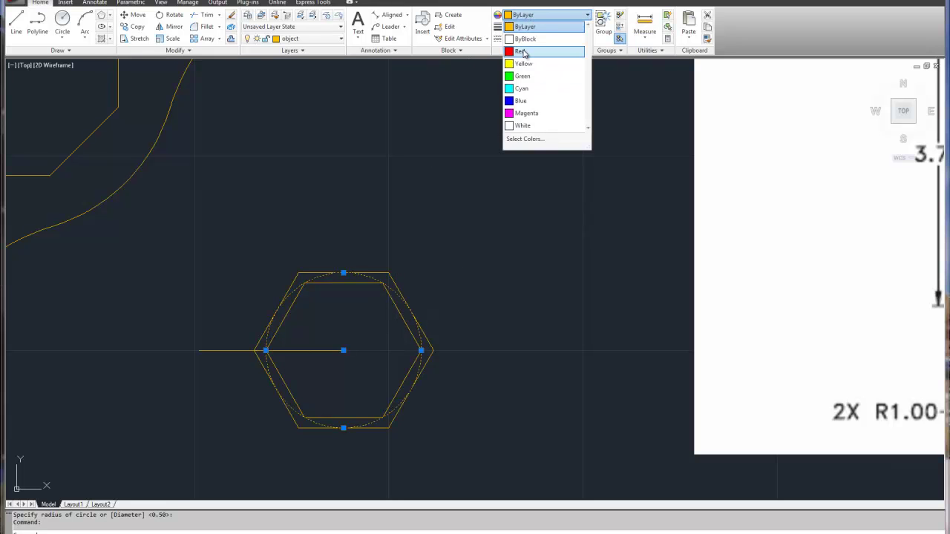
pyautogui.click(529, 52)
pyautogui.press('Escape')
pyautogui.press('Escape')
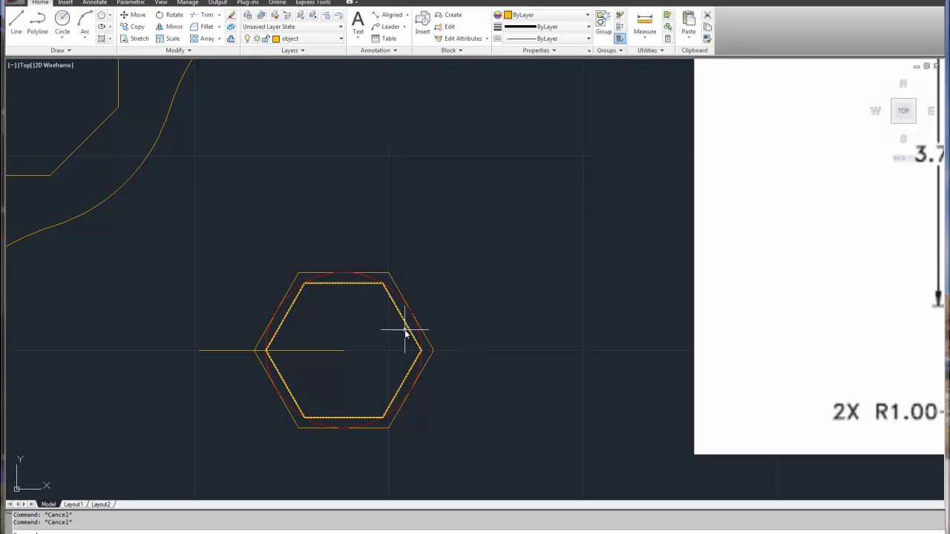
pyautogui.moveTo(406, 322)
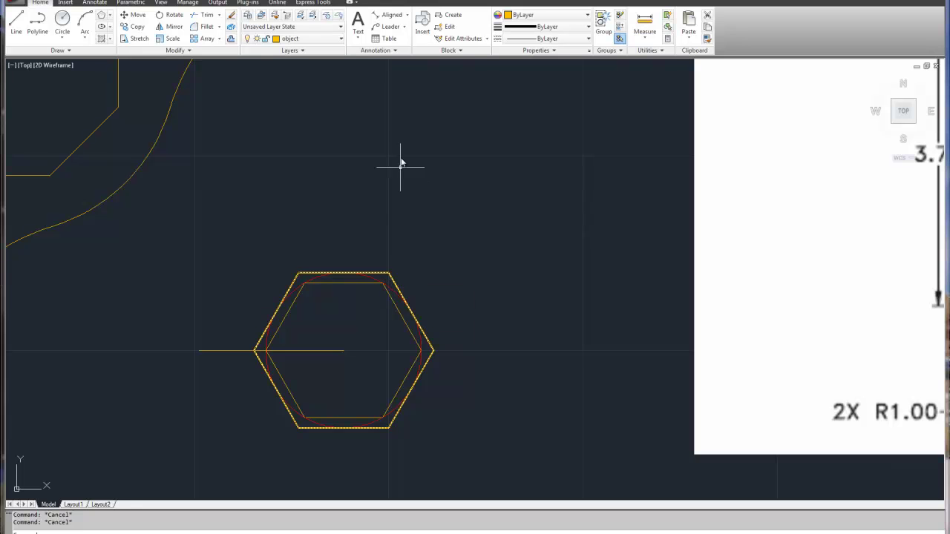
# - Add 1.0000 aligned dimensions from the hexagon centre to its top vertex and to an edge midpoint
pyautogui.click(388, 16)
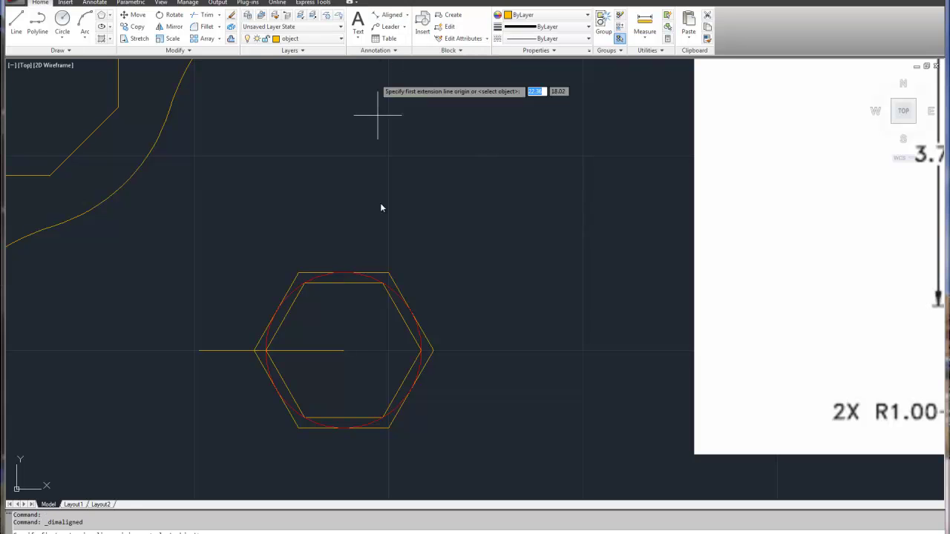
pyautogui.click(342, 351)
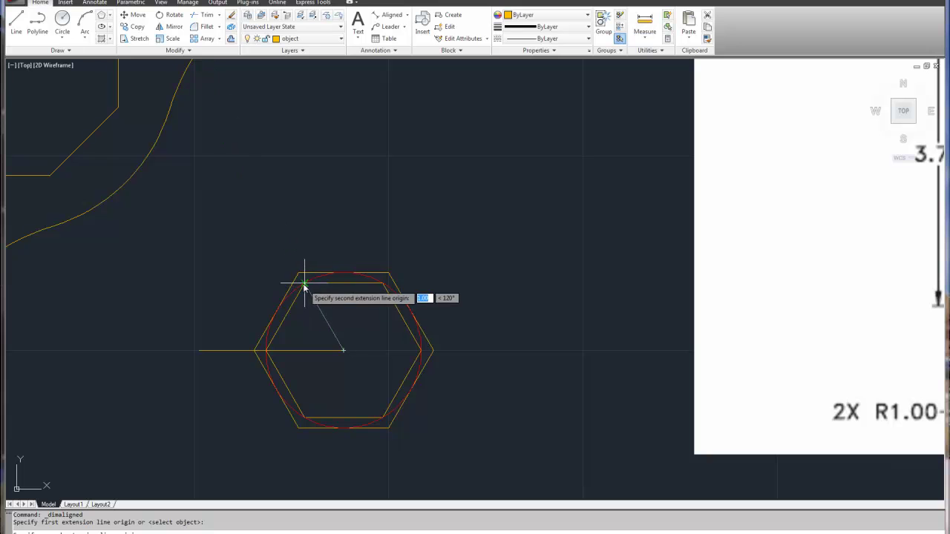
pyautogui.click(304, 285)
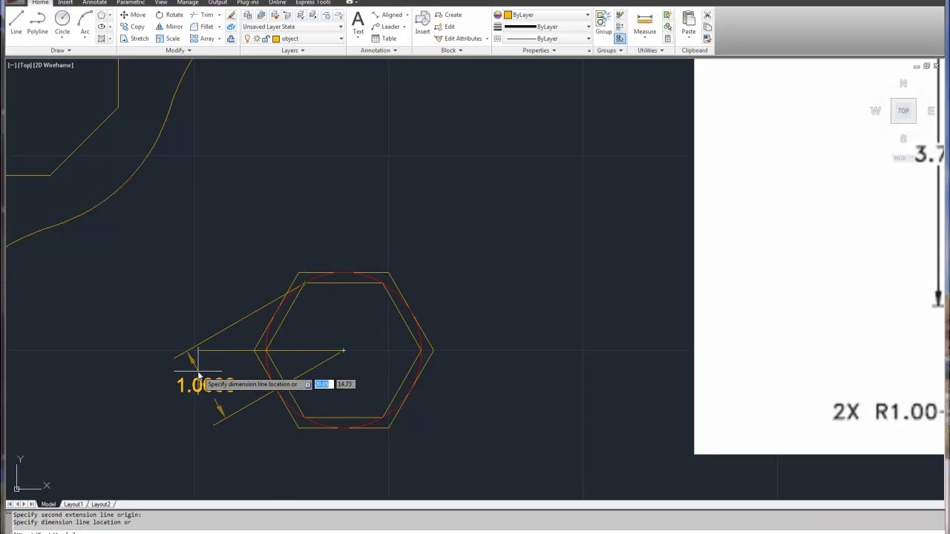
pyautogui.click(195, 378)
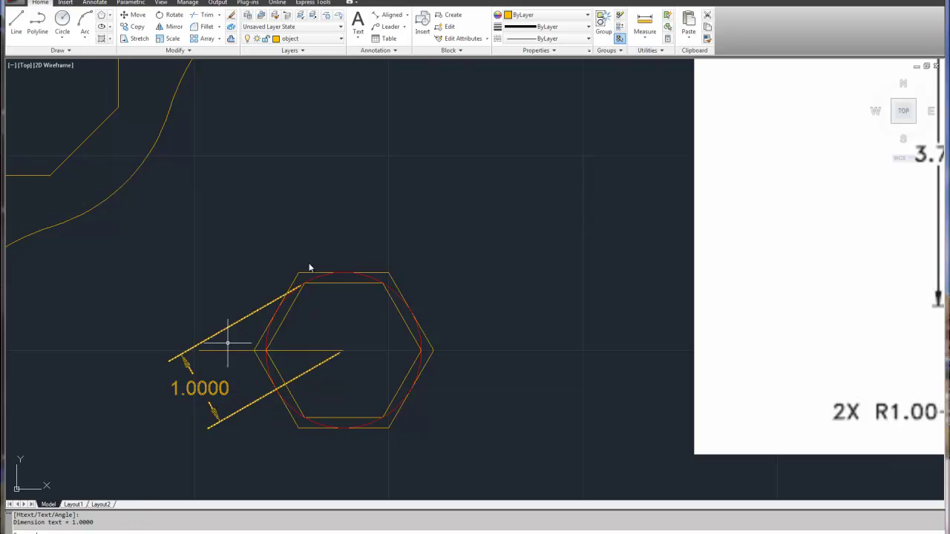
pyautogui.click(395, 18)
pyautogui.click(344, 351)
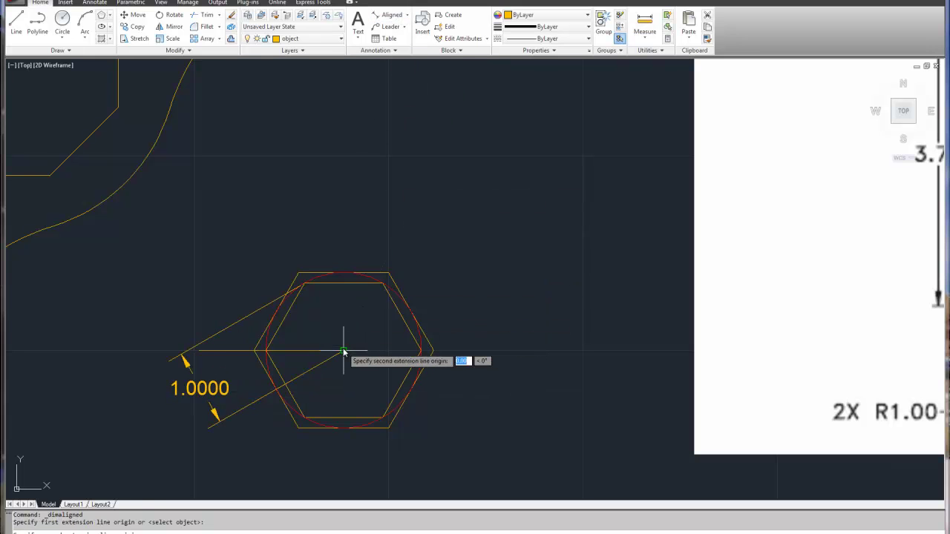
pyautogui.click(412, 316)
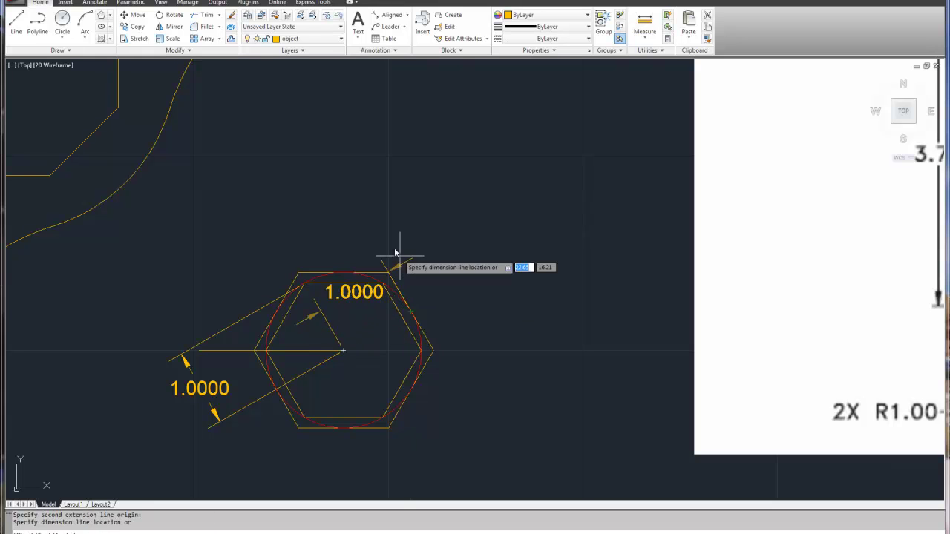
pyautogui.click(333, 205)
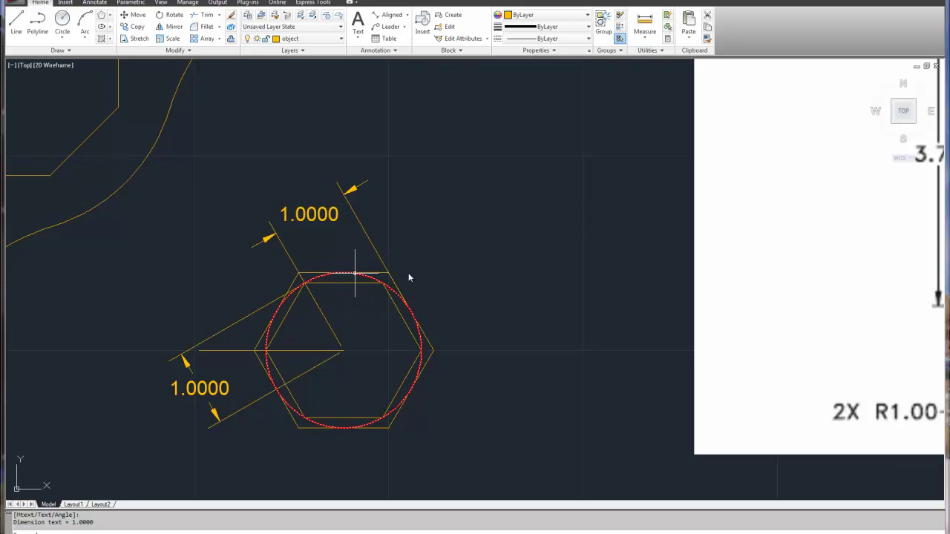
pyautogui.scroll(-4, 450, 269)
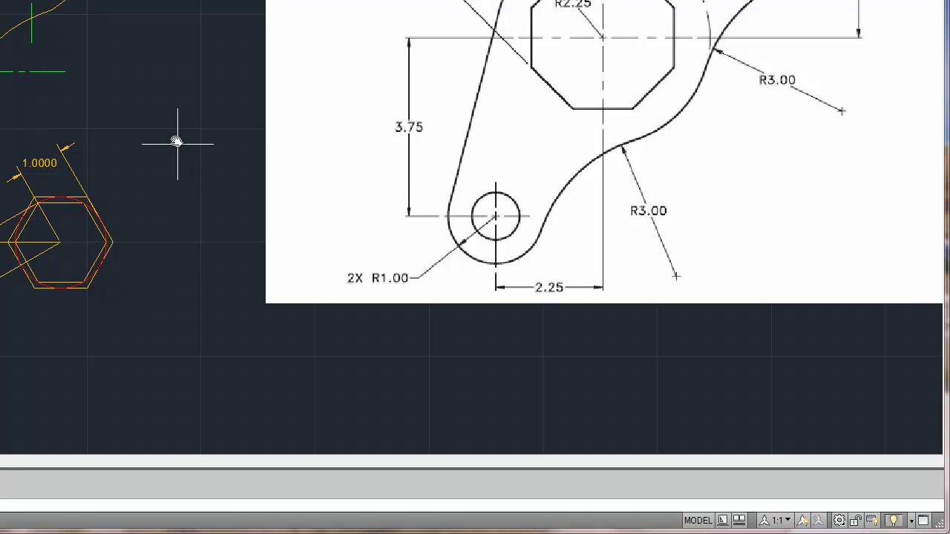
# - Erase the practice hexagon and its dimensions, and make the 'dimension' layer current
pyautogui.click(174, 117)
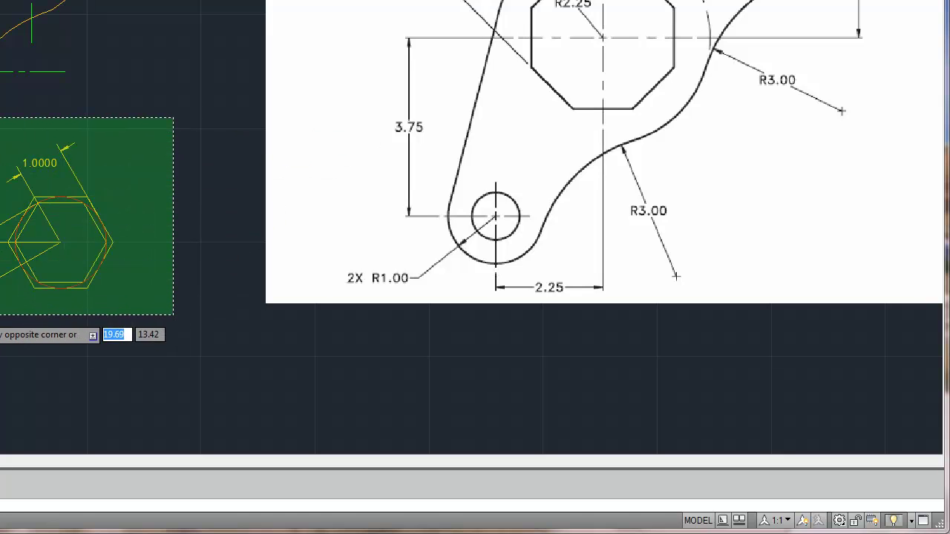
pyautogui.click(1, 314)
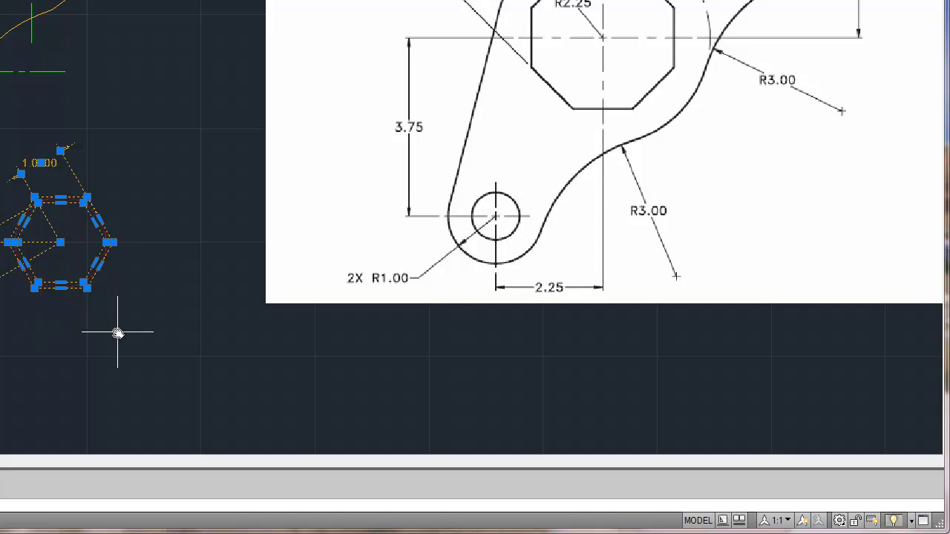
pyautogui.press('Delete')
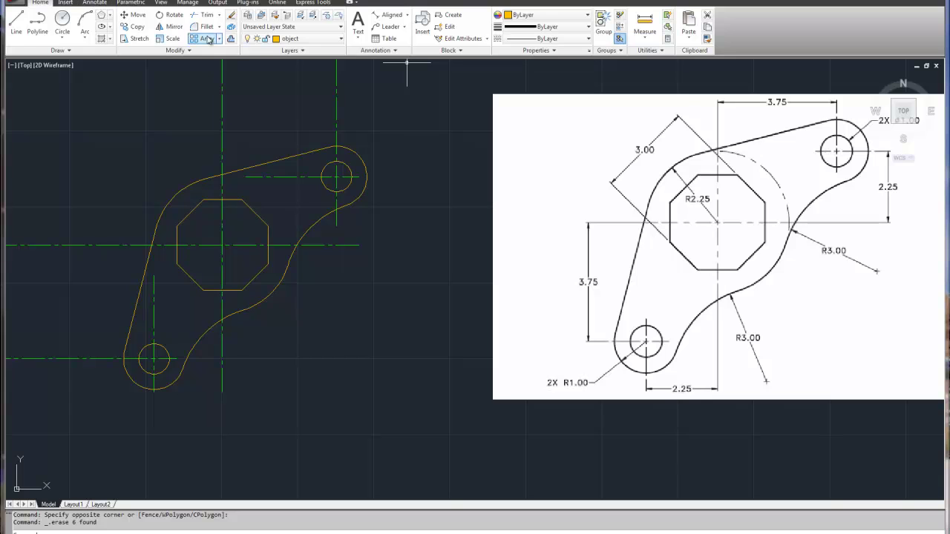
pyautogui.click(269, 43)
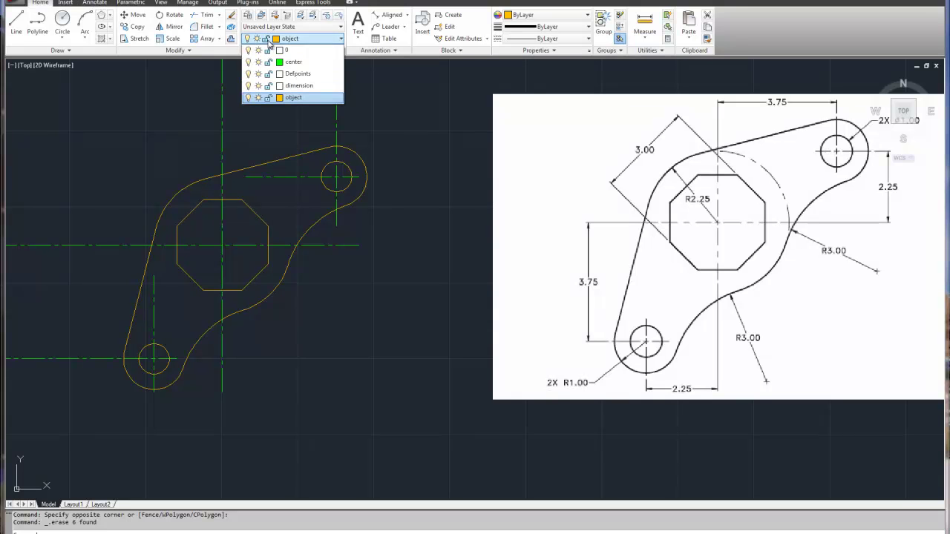
pyautogui.click(295, 87)
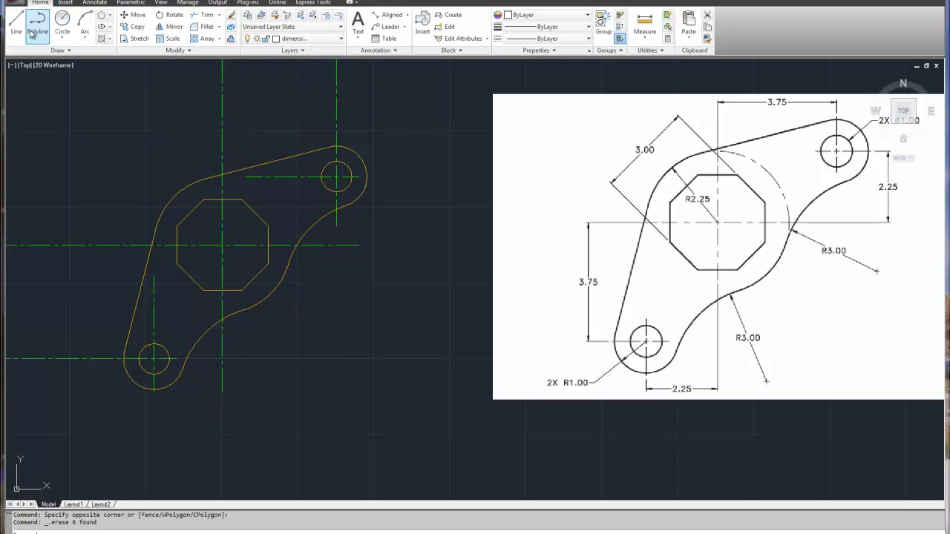
# - Add the R1.0000 radius dimension on the upper-right arc
pyautogui.click(94, 4)
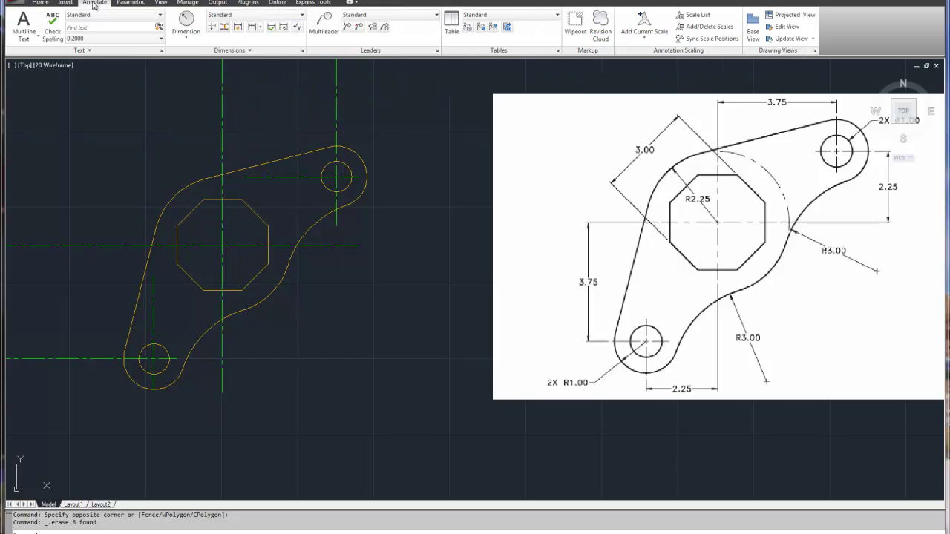
pyautogui.click(185, 20)
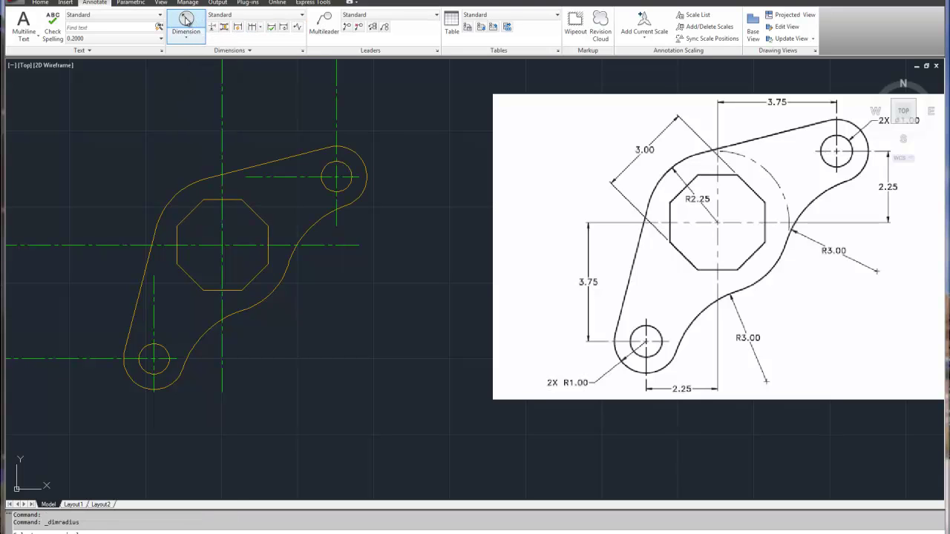
pyautogui.click(355, 154)
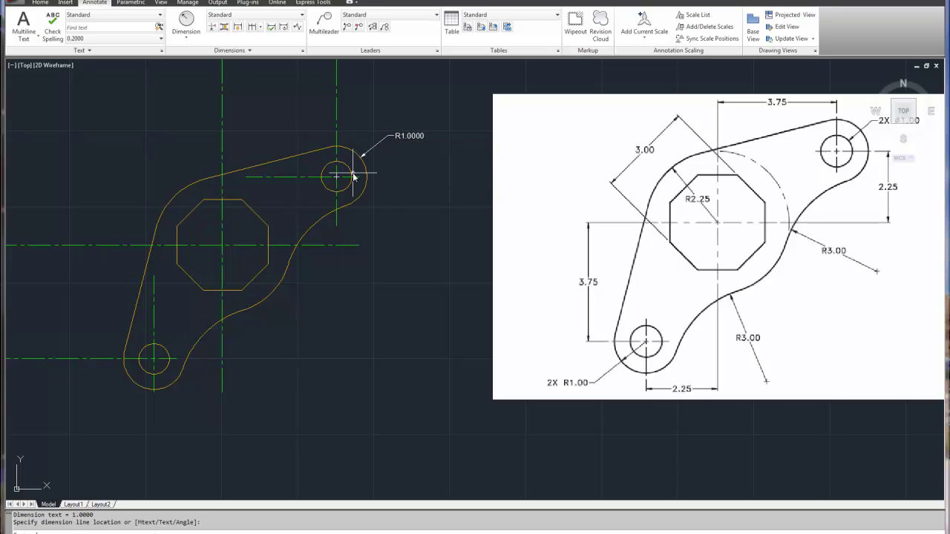
pyautogui.click(355, 177)
# - Dimension both concave arcs as R3.0000 and pick the upper-left arc for R2.2500
pyautogui.click(186, 20)
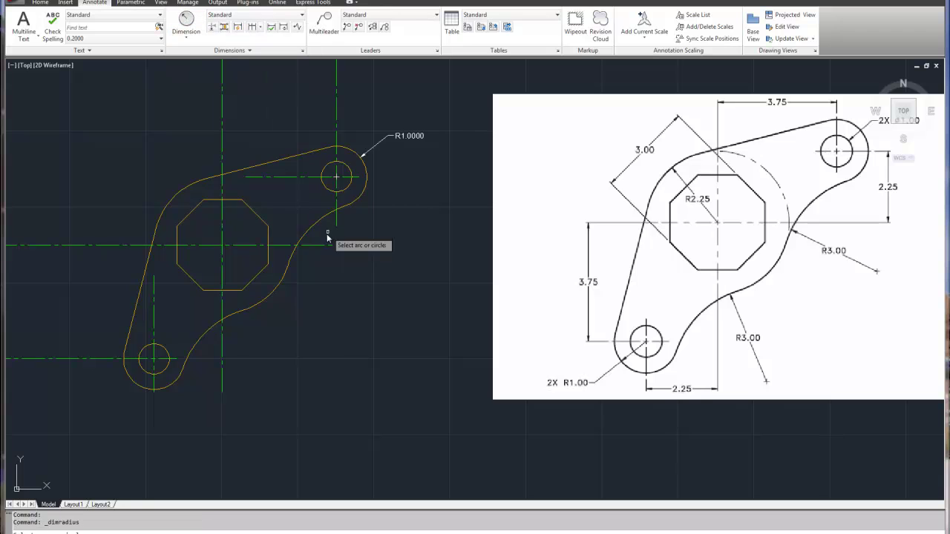
pyautogui.click(321, 231)
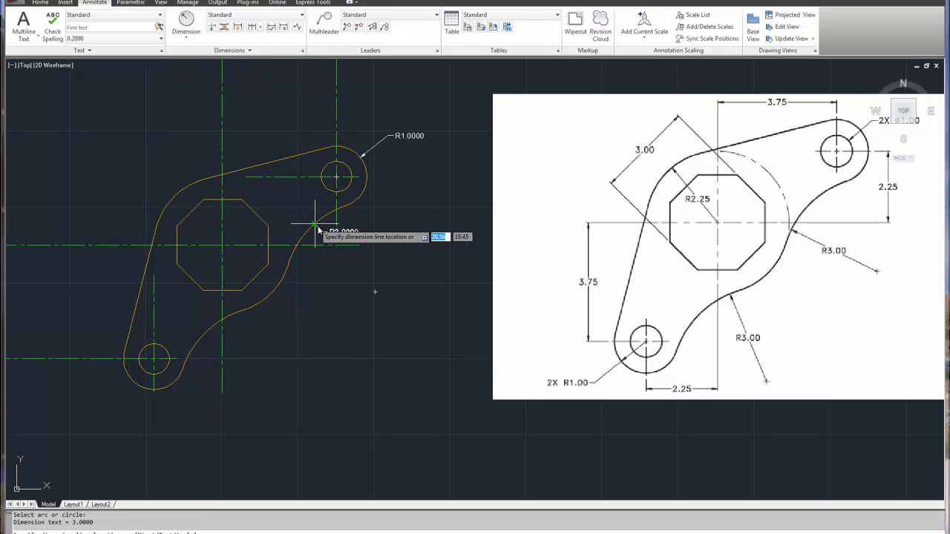
pyautogui.click(354, 263)
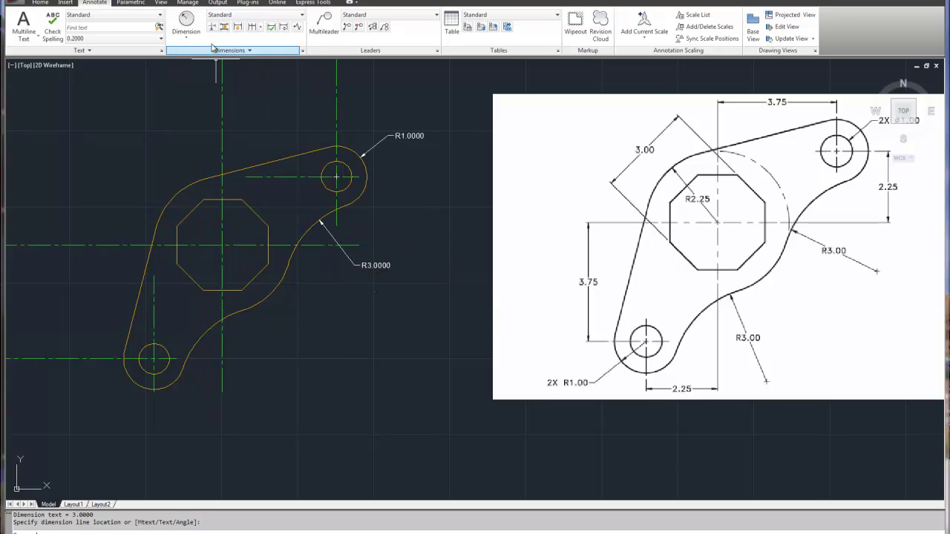
pyautogui.click(185, 22)
pyautogui.click(216, 334)
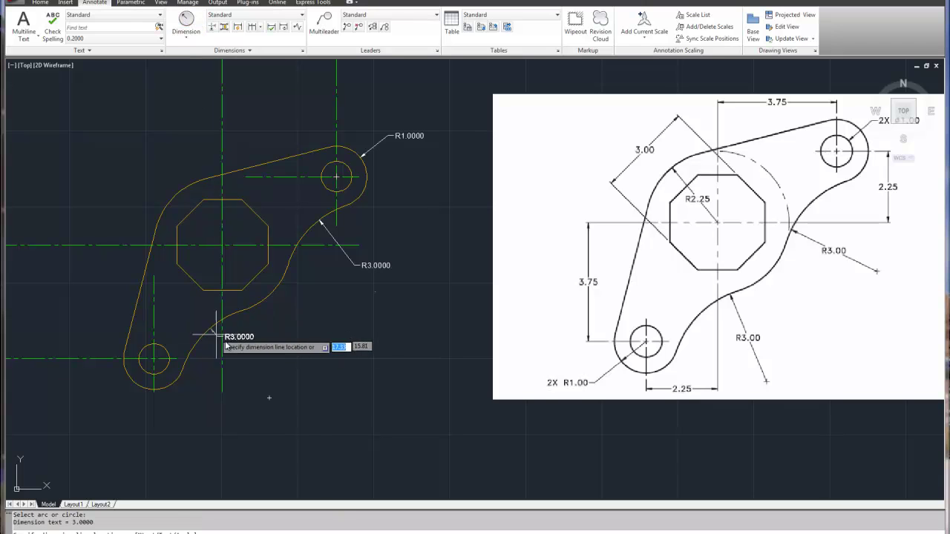
pyautogui.click(250, 360)
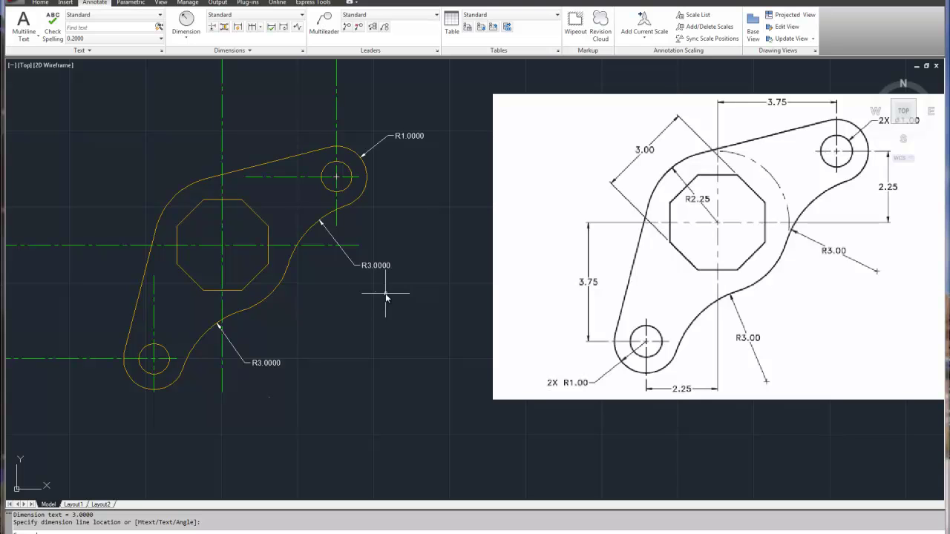
pyautogui.click(188, 20)
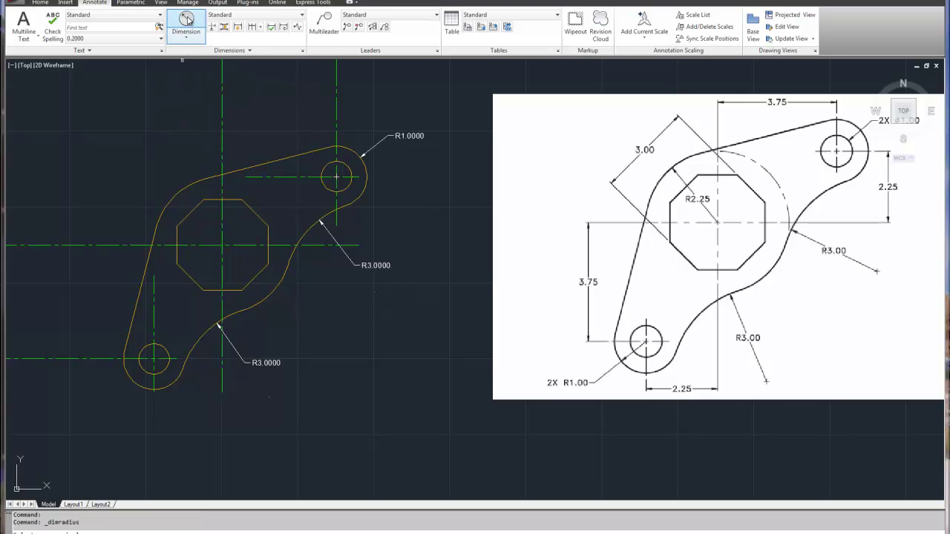
pyautogui.click(178, 196)
pyautogui.scroll(2, 270, 208)
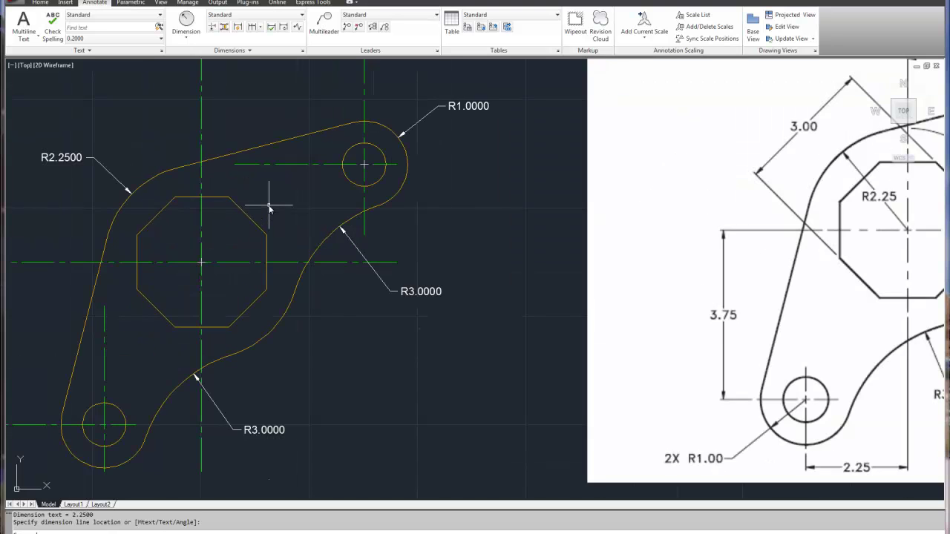
# - Add the 3.7500 horizontal dimension above the part and the 2.2500 vertical dimension beside the hole
pyautogui.scroll(-4, 269, 208)
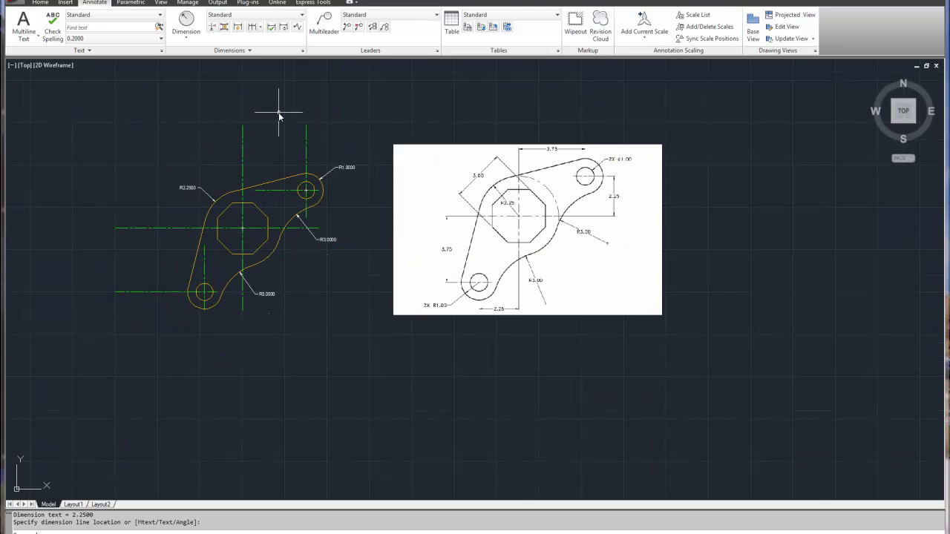
pyautogui.click(187, 37)
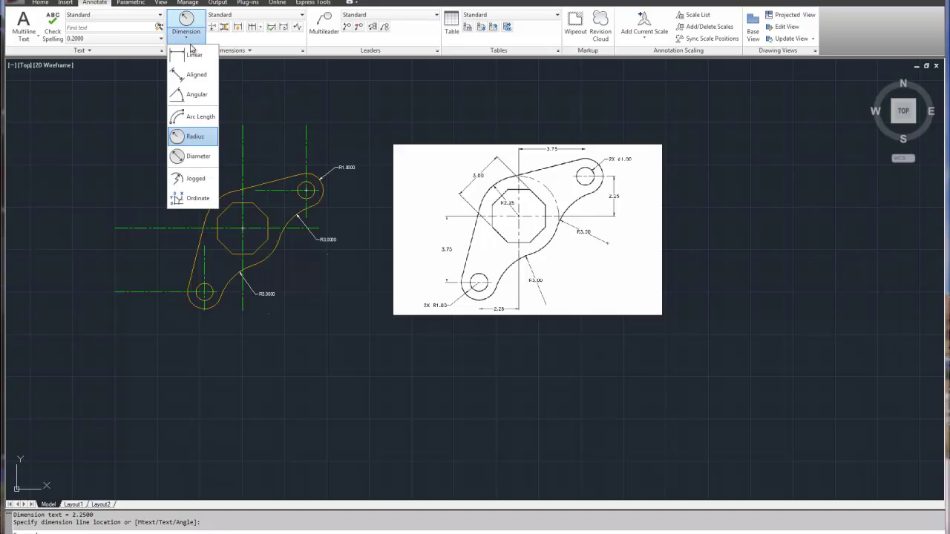
pyautogui.click(193, 57)
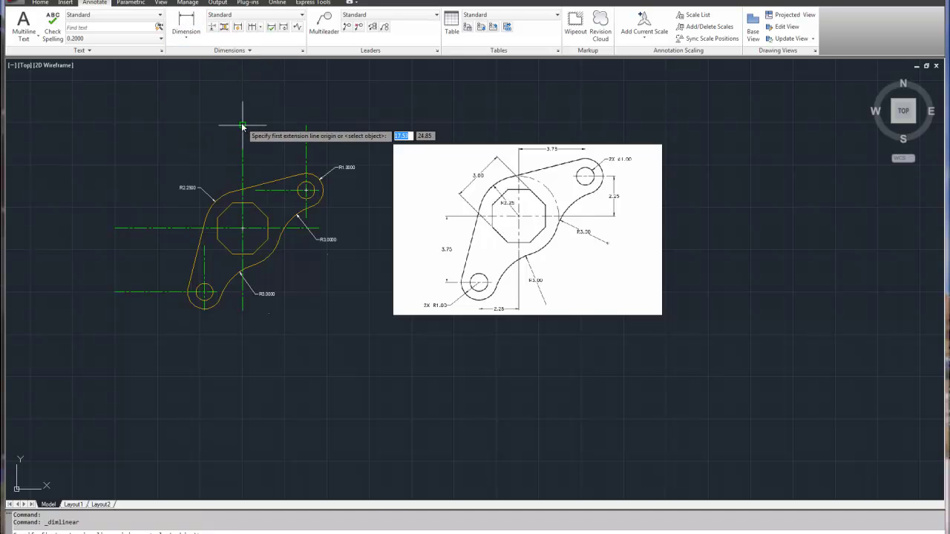
pyautogui.click(242, 124)
pyautogui.click(305, 125)
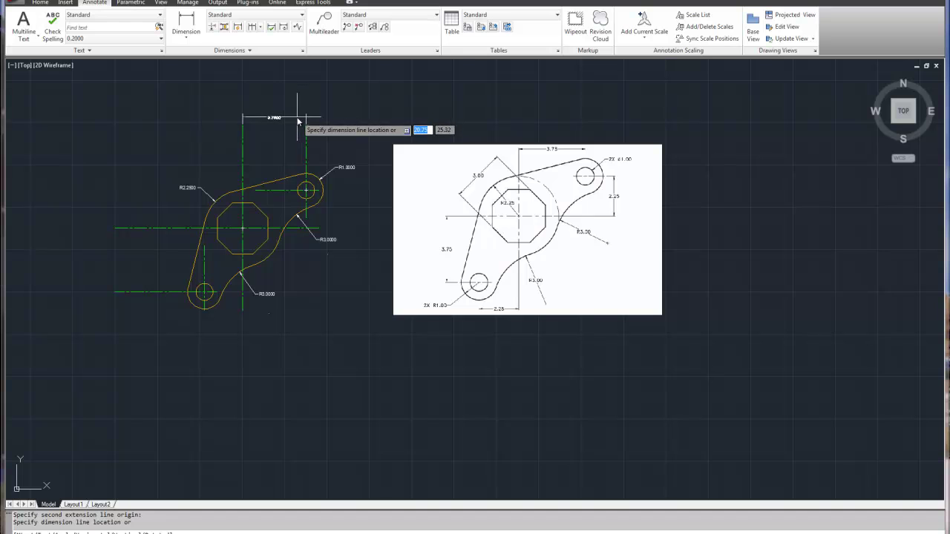
pyautogui.click(298, 120)
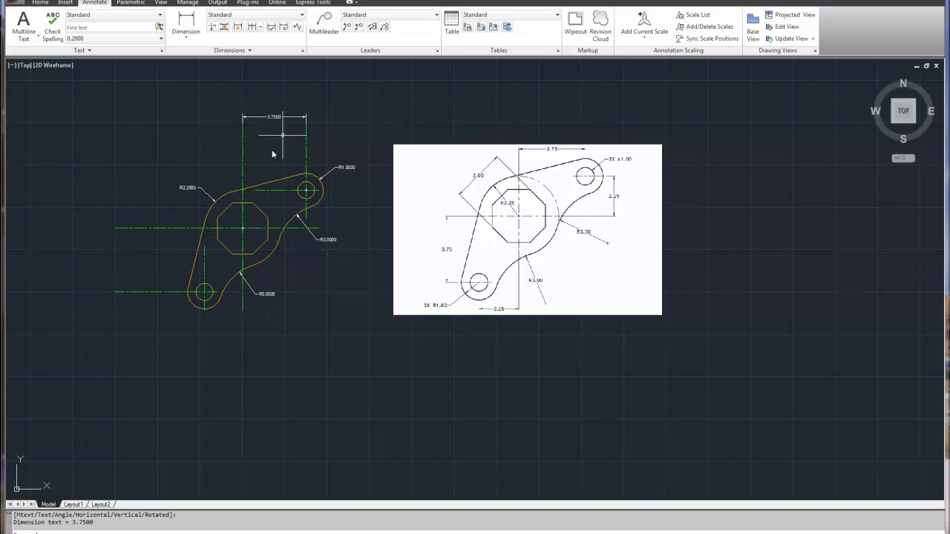
pyautogui.click(187, 20)
pyautogui.click(323, 190)
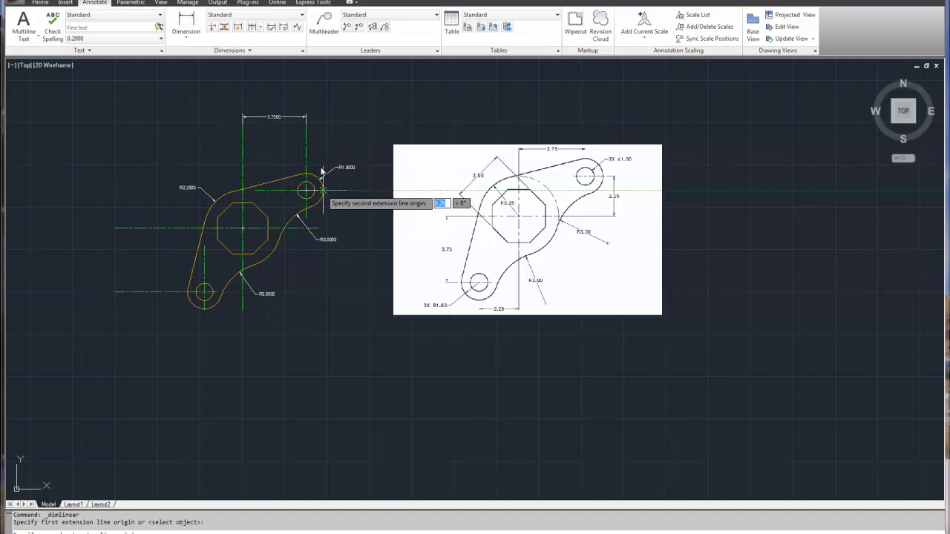
pyautogui.click(321, 232)
pyautogui.click(347, 221)
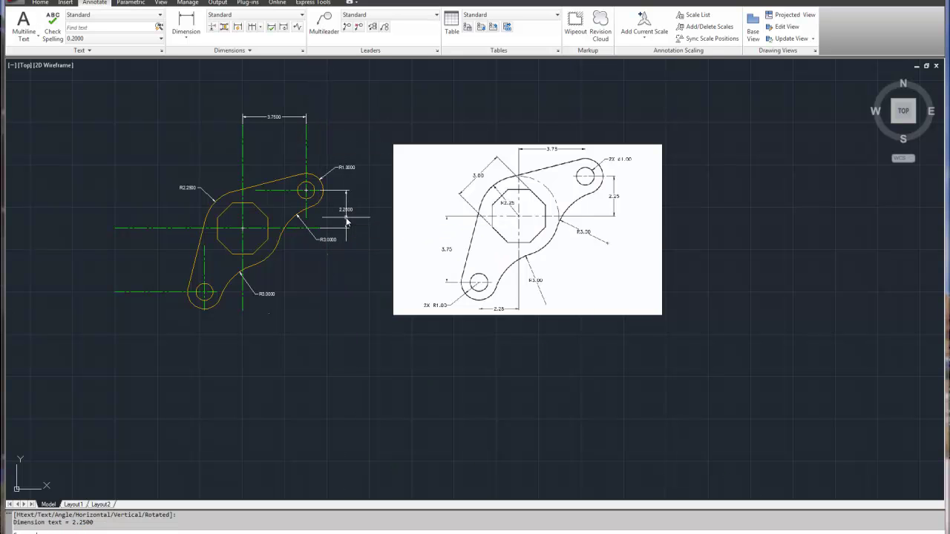
# - Add the 2.2500 horizontal dimension below and the 3.7500 vertical dimension left of the part
pyautogui.rightClick(273, 258)
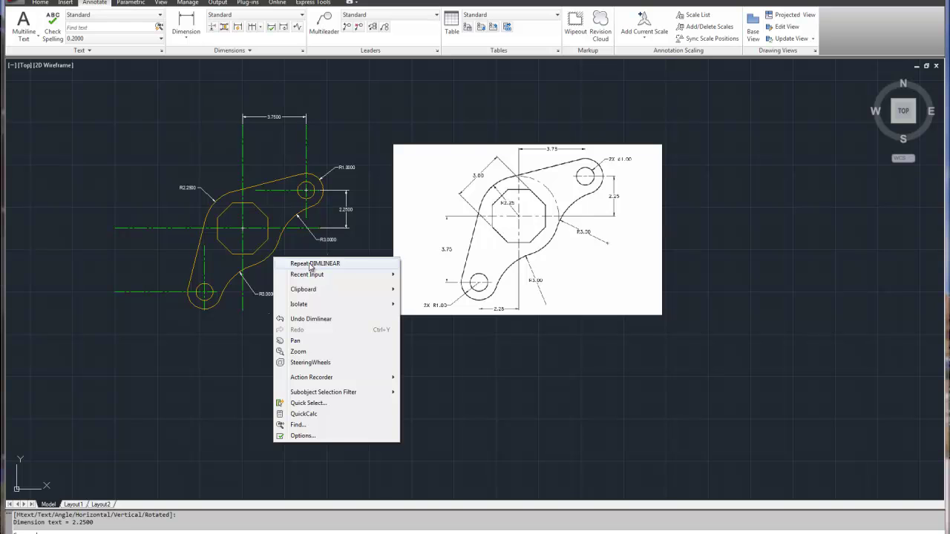
pyautogui.click(310, 265)
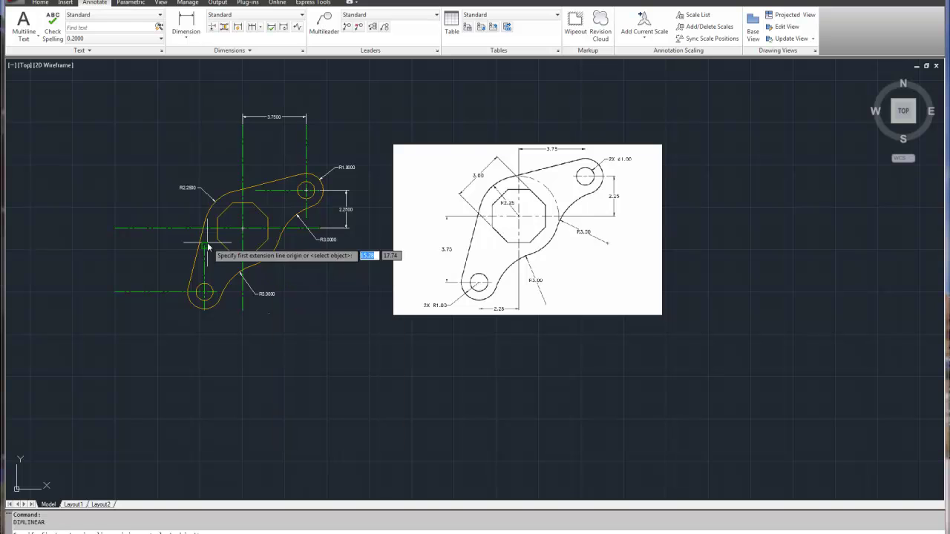
pyautogui.click(205, 315)
pyautogui.click(244, 318)
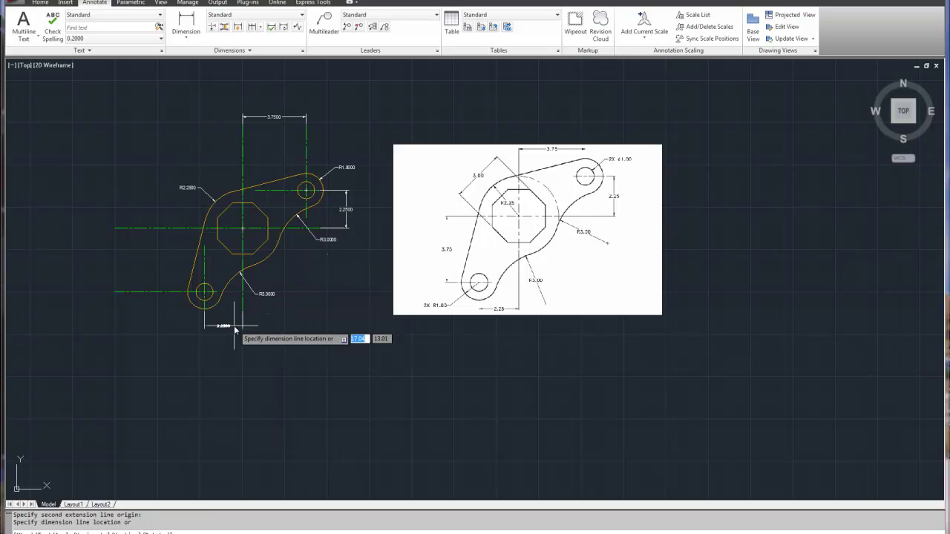
pyautogui.click(235, 325)
pyautogui.rightClick(130, 266)
pyautogui.click(159, 272)
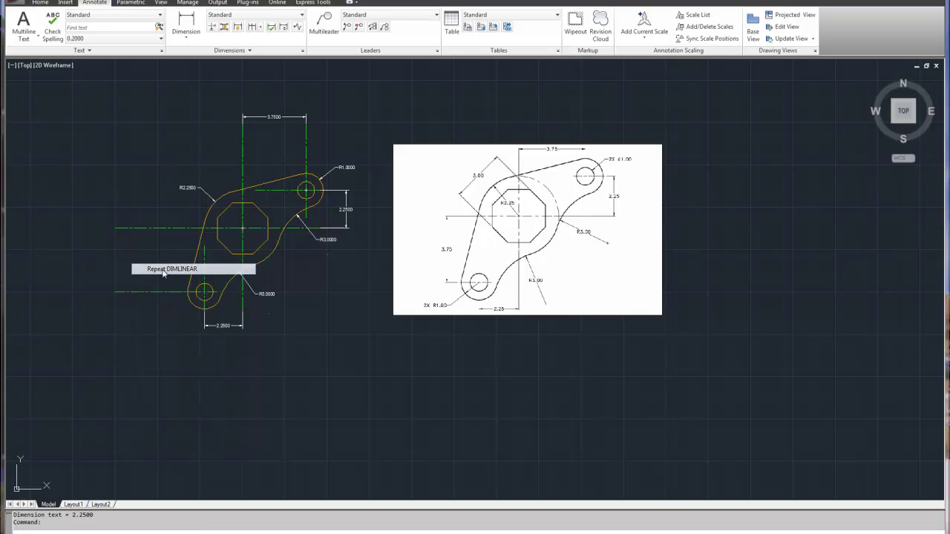
pyautogui.click(115, 293)
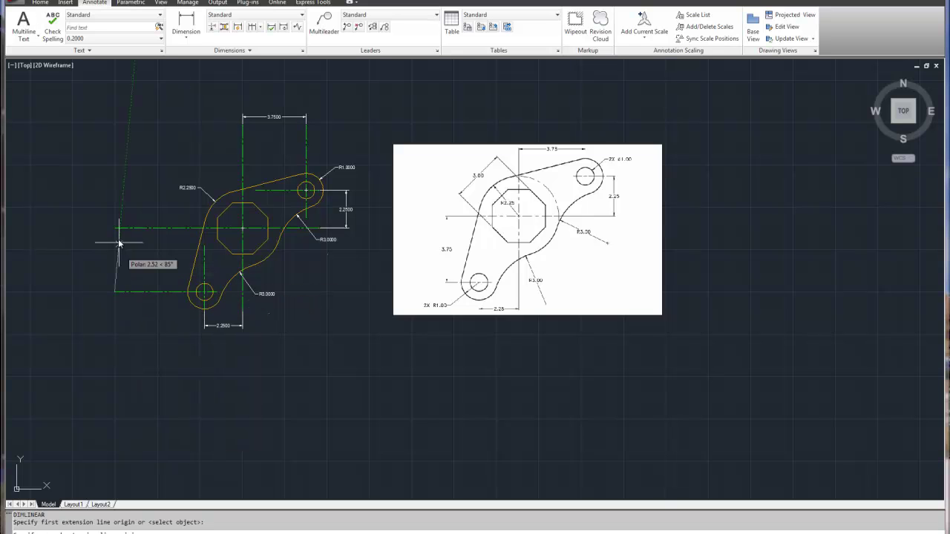
pyautogui.click(116, 229)
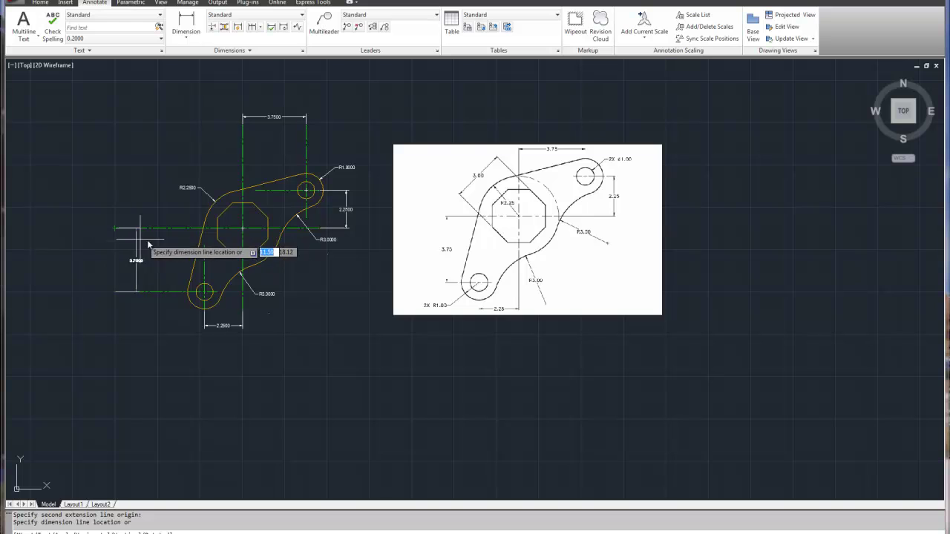
pyautogui.click(105, 244)
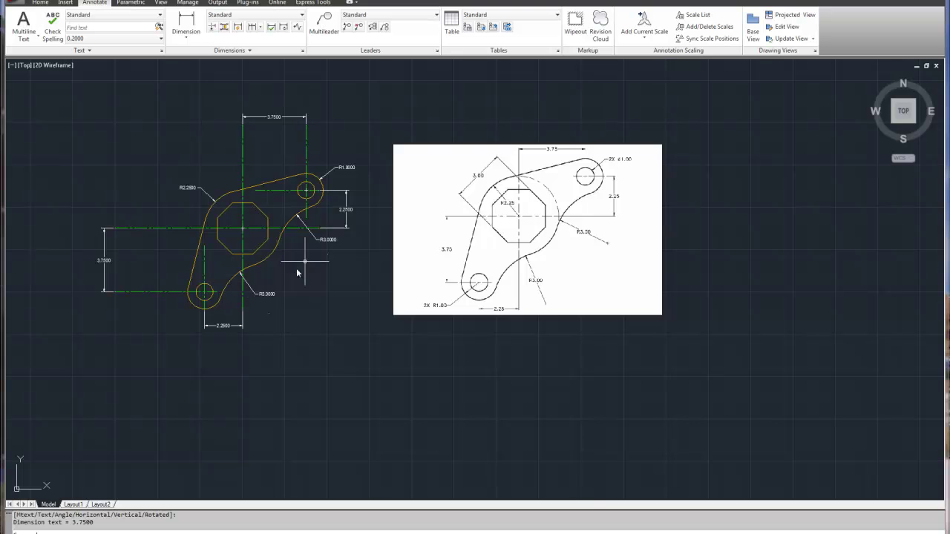
pyautogui.scroll(2, 294, 279)
pyautogui.moveTo(298, 295); pyautogui.dragTo(332, 299, button='middle')
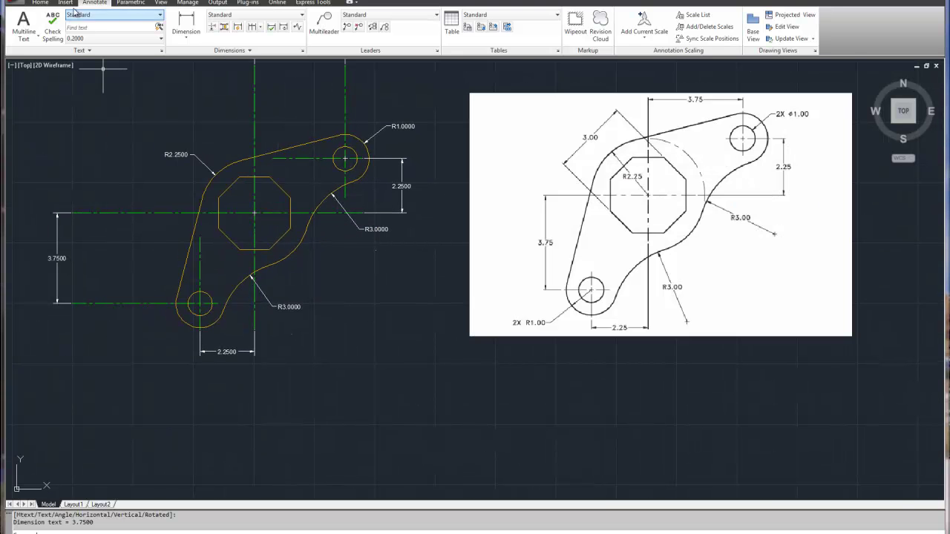
# - Stretch the left 3.7500 dimension closer to the bracket
pyautogui.click(40, 4)
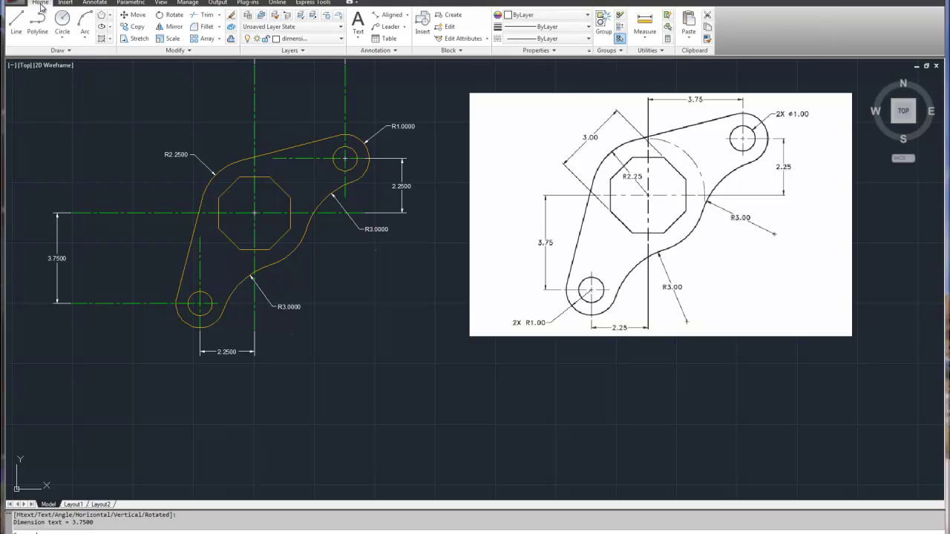
pyautogui.click(141, 38)
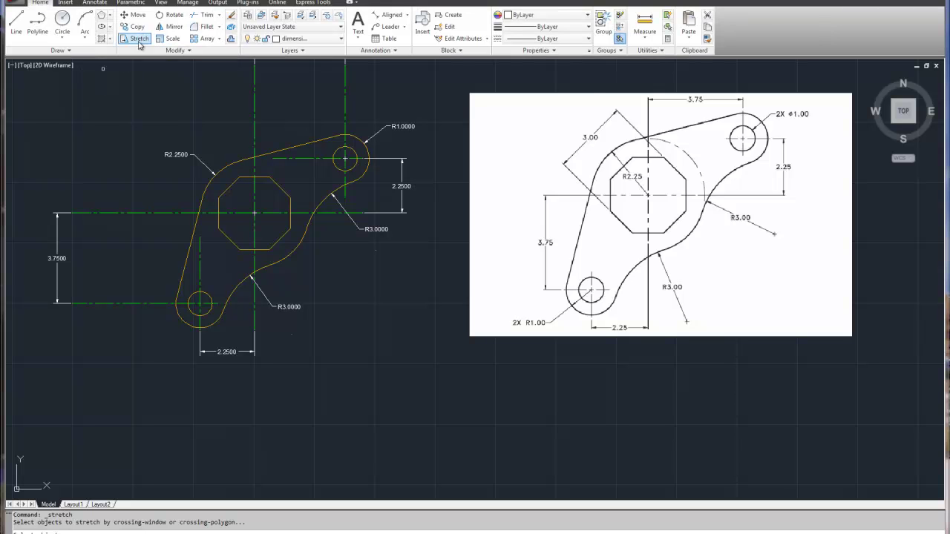
pyautogui.click(131, 152)
pyautogui.click(28, 342)
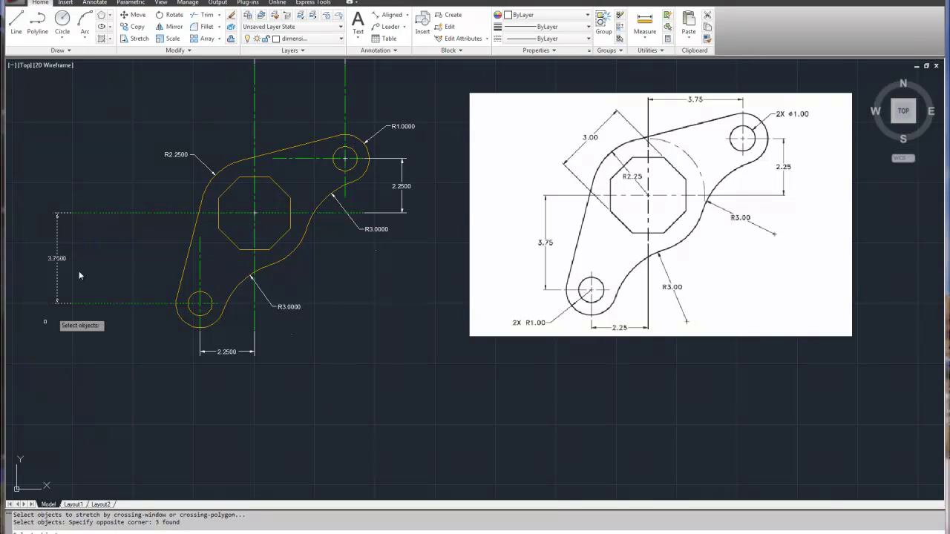
pyautogui.press('Return')
pyautogui.click(70, 214)
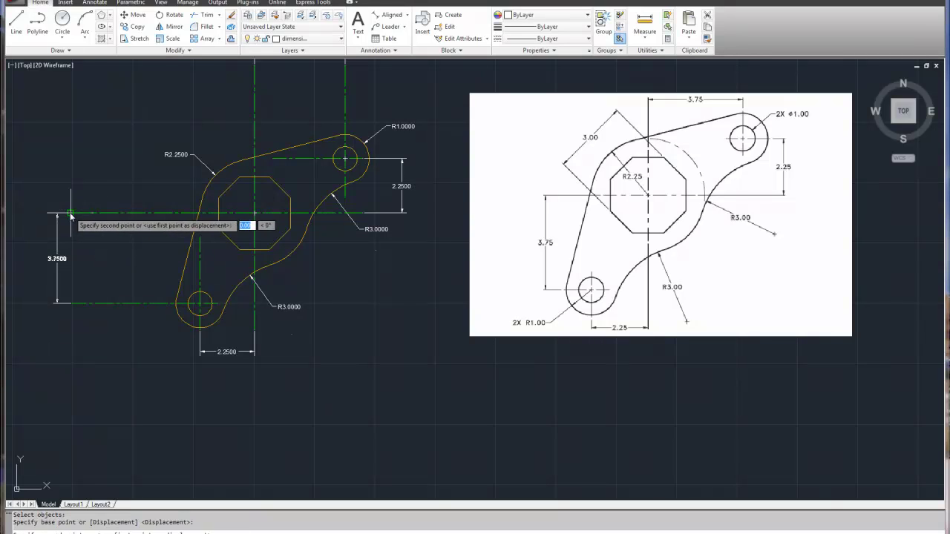
pyautogui.click(129, 215)
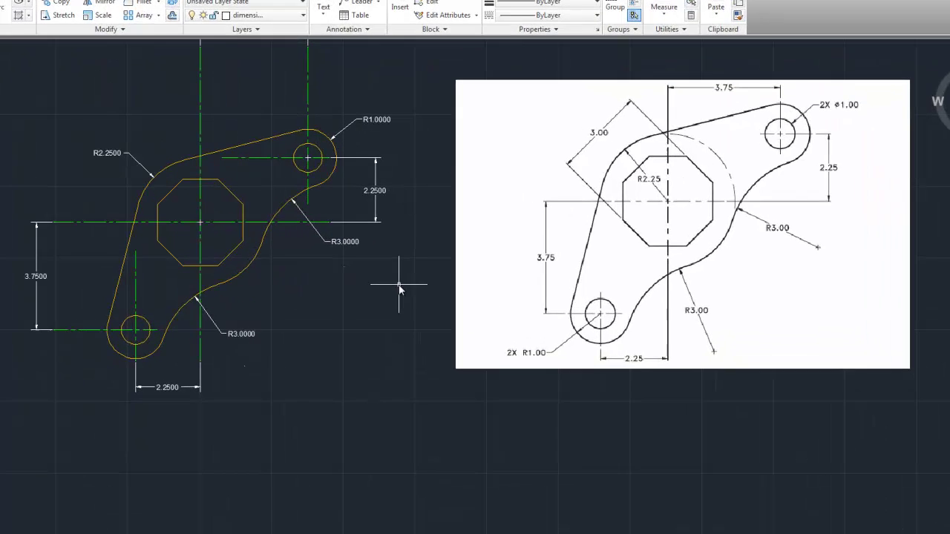
# - Stretch the top 3.7500 dimension down toward the bracket
pyautogui.moveTo(314, 388); pyautogui.dragTo(286, 452, button='middle')
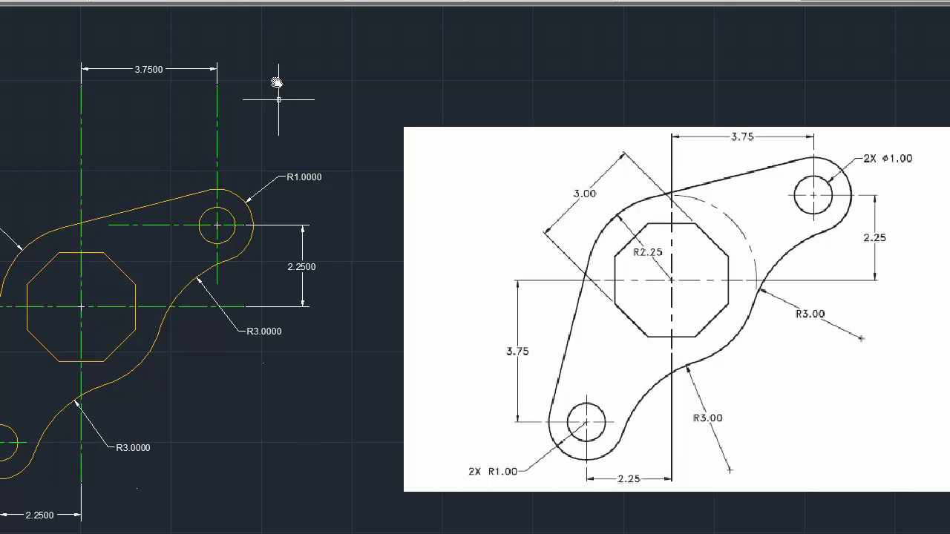
pyautogui.click(232, 47)
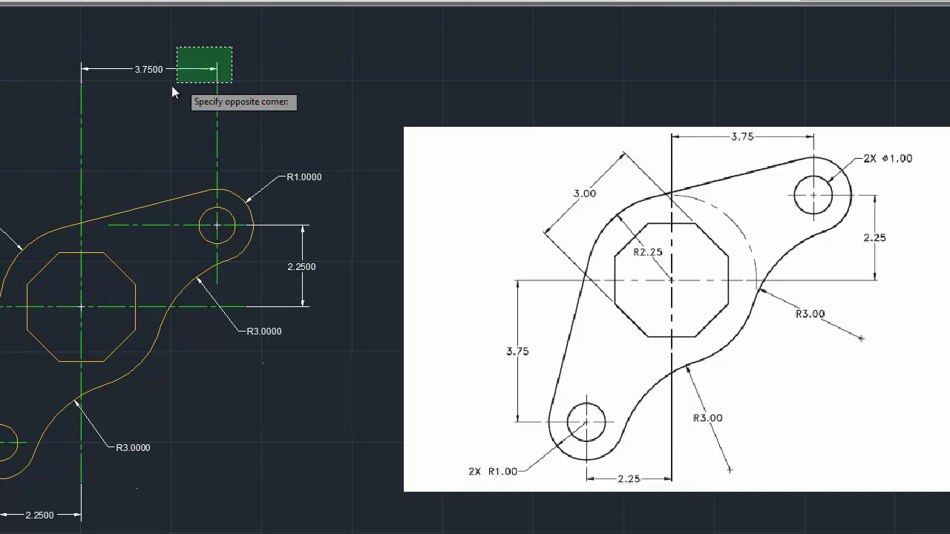
pyautogui.click(47, 144)
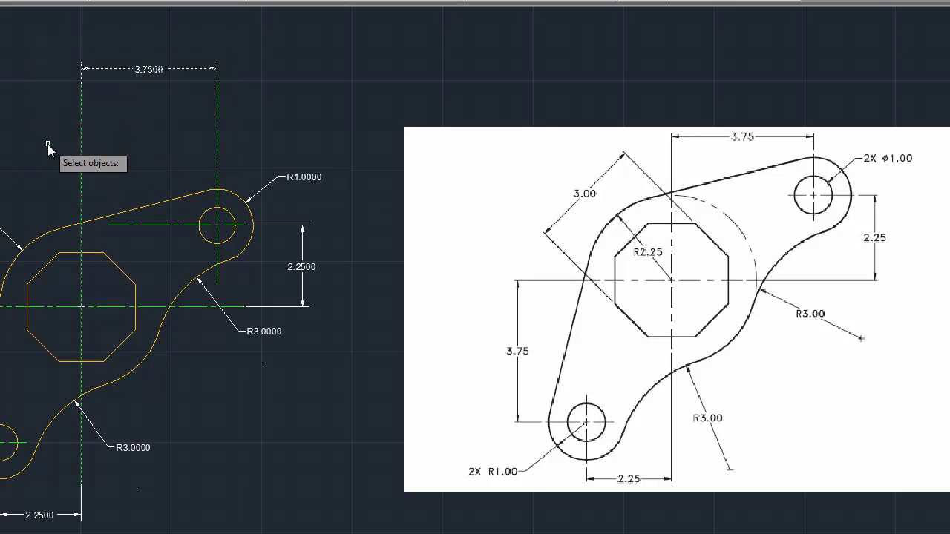
pyautogui.press('Return')
pyautogui.click(218, 87)
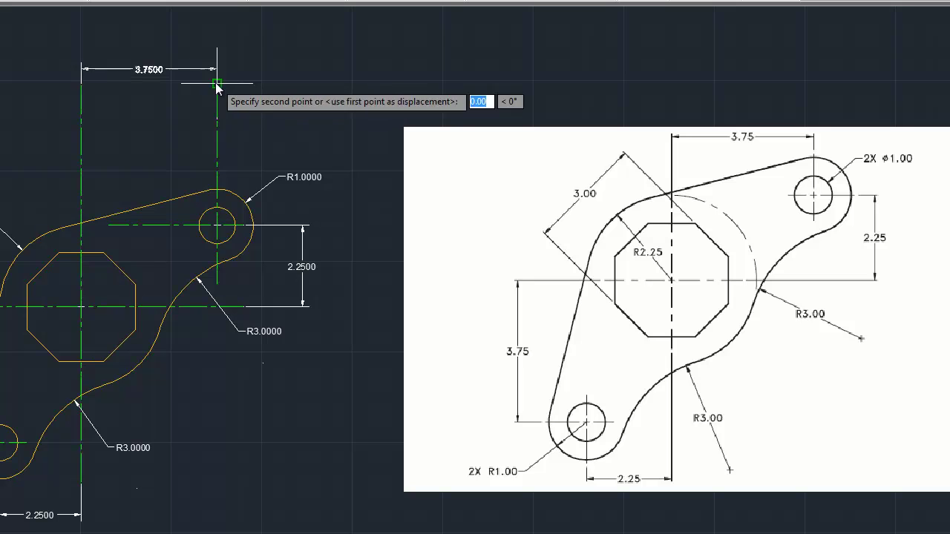
pyautogui.click(217, 128)
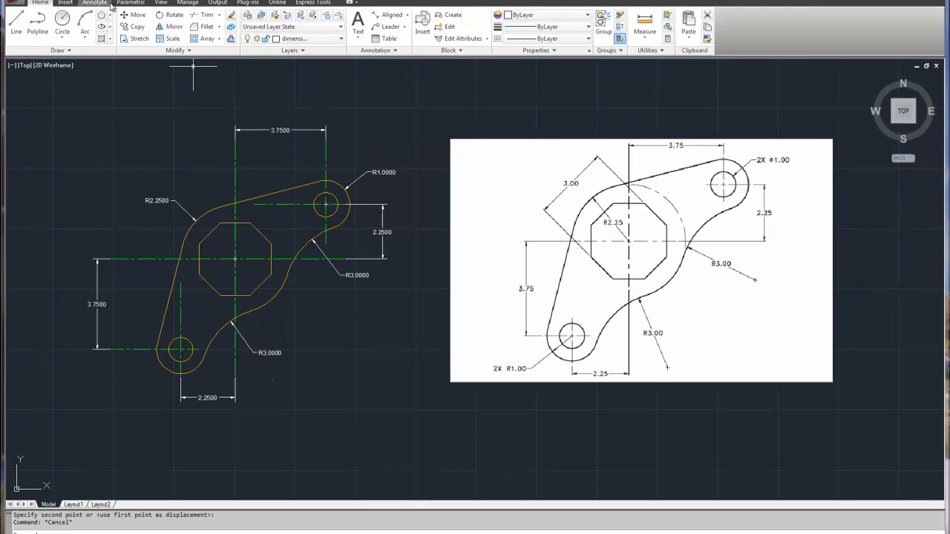
# - Add a Ø1.0000 diameter dimension to the lower-left hole
pyautogui.click(95, 3)
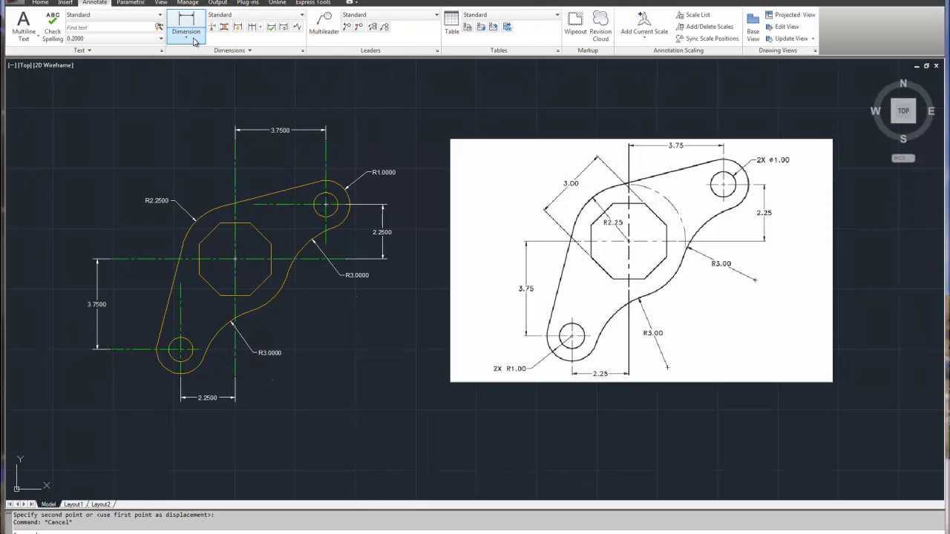
pyautogui.click(188, 39)
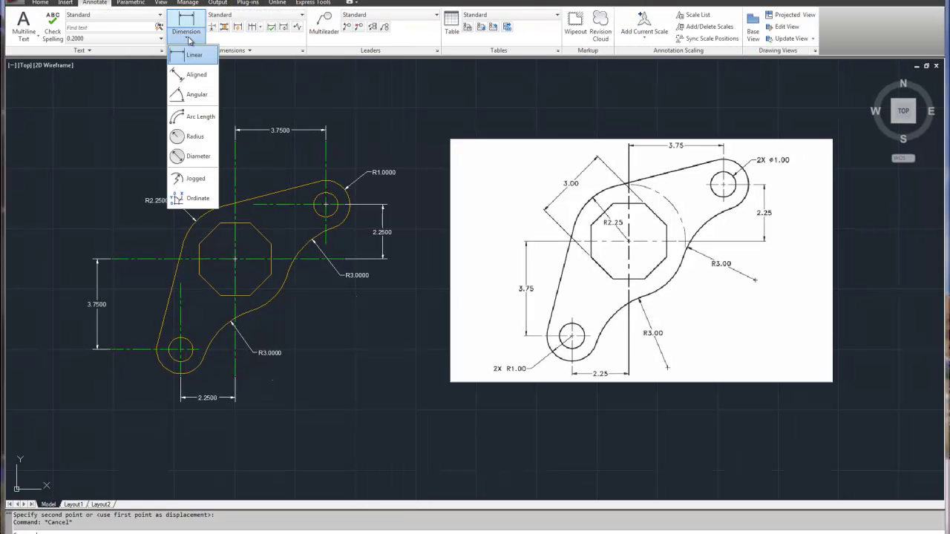
pyautogui.click(186, 157)
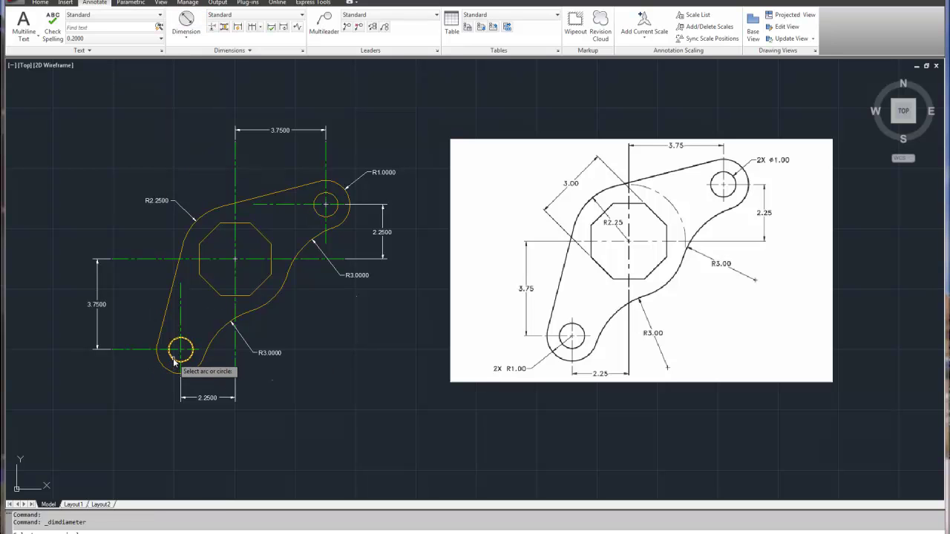
pyautogui.click(172, 358)
pyautogui.click(132, 387)
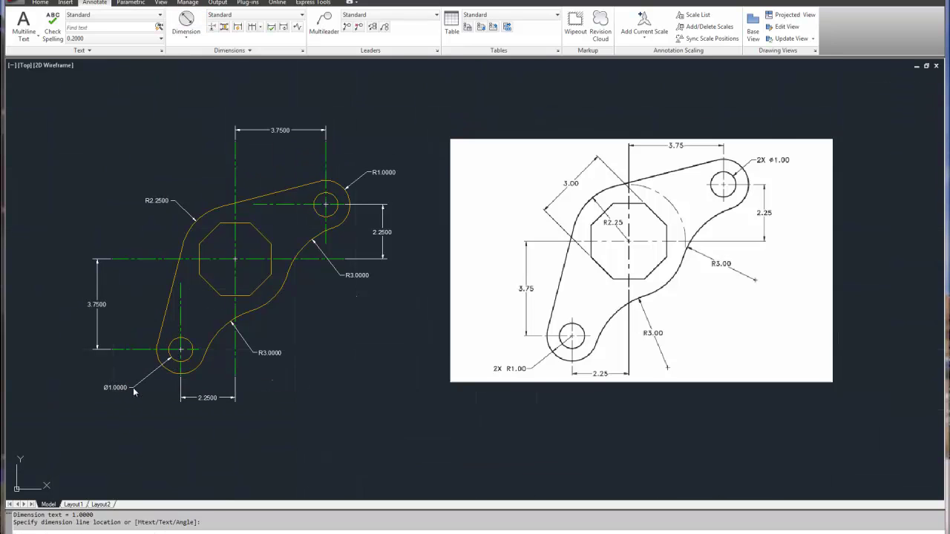
# - Add the diagonal 3.0000 aligned dimension across the octagon's vertices
pyautogui.click(187, 39)
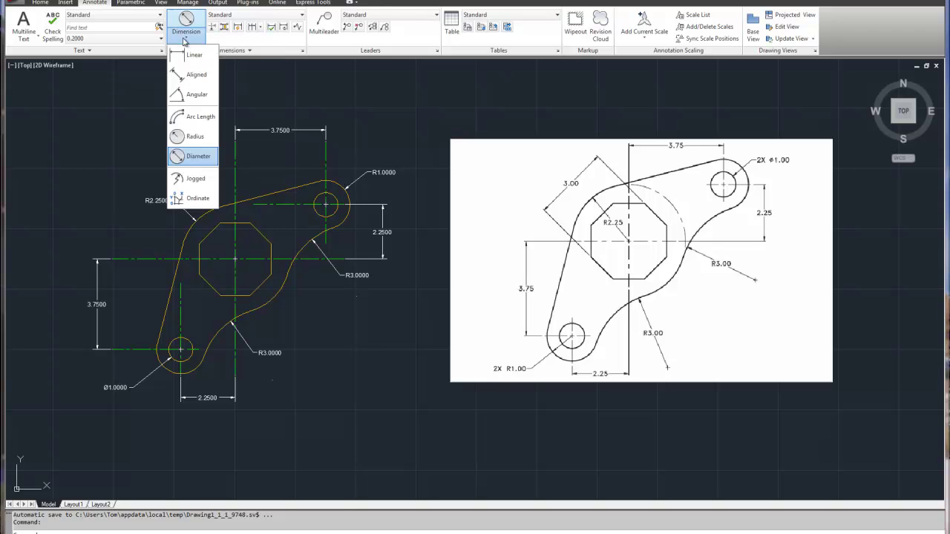
pyautogui.click(187, 75)
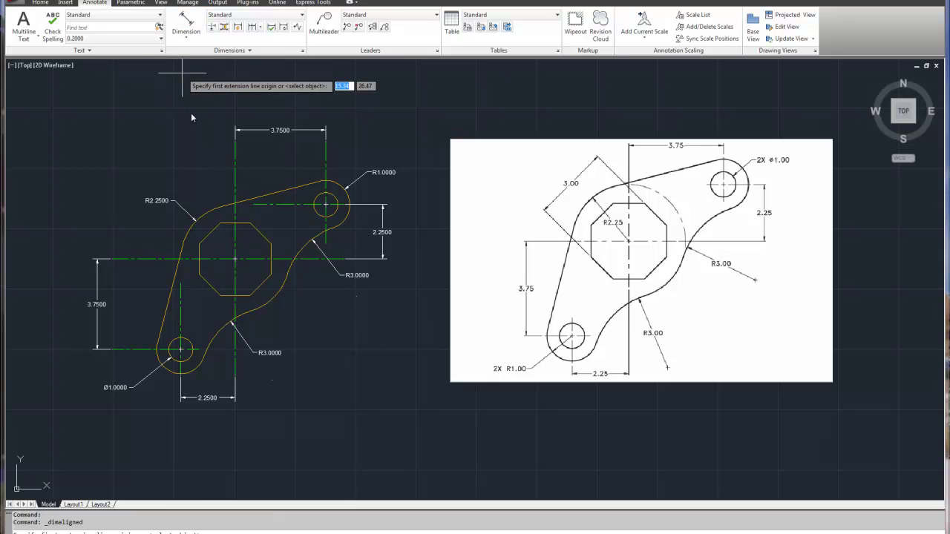
pyautogui.click(210, 286)
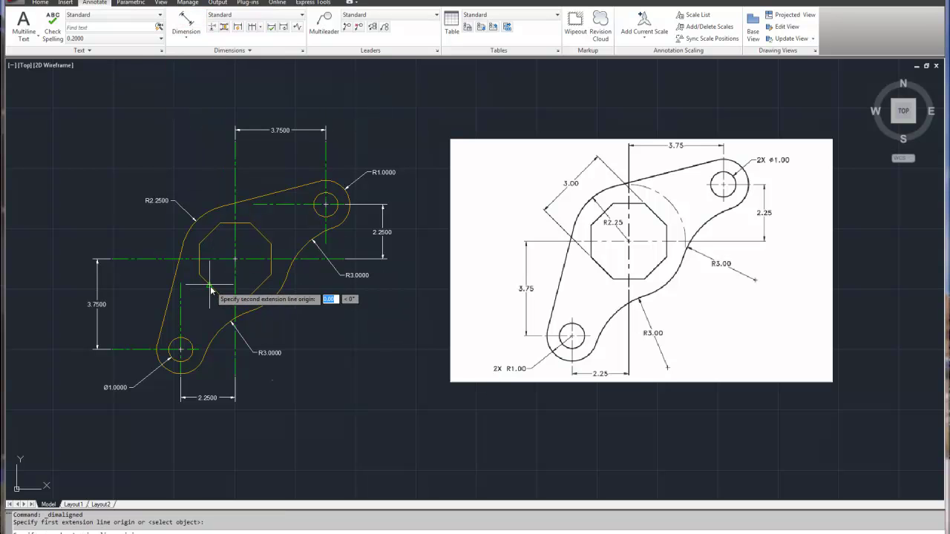
pyautogui.click(260, 236)
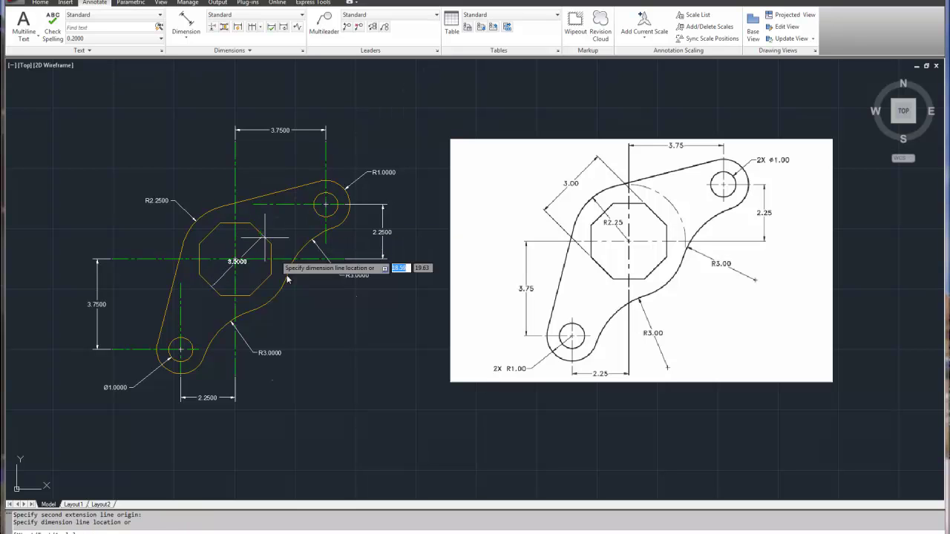
pyautogui.click(313, 315)
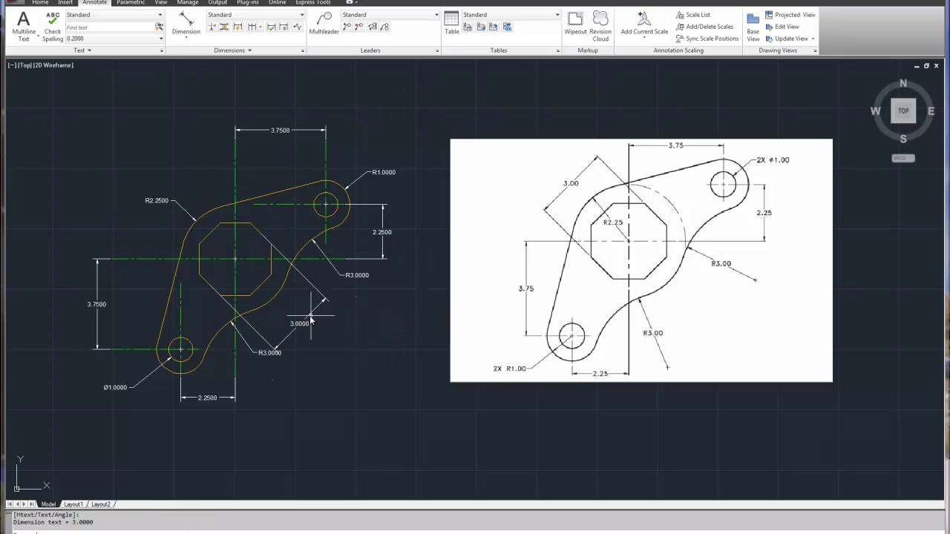
pyautogui.click(306, 318)
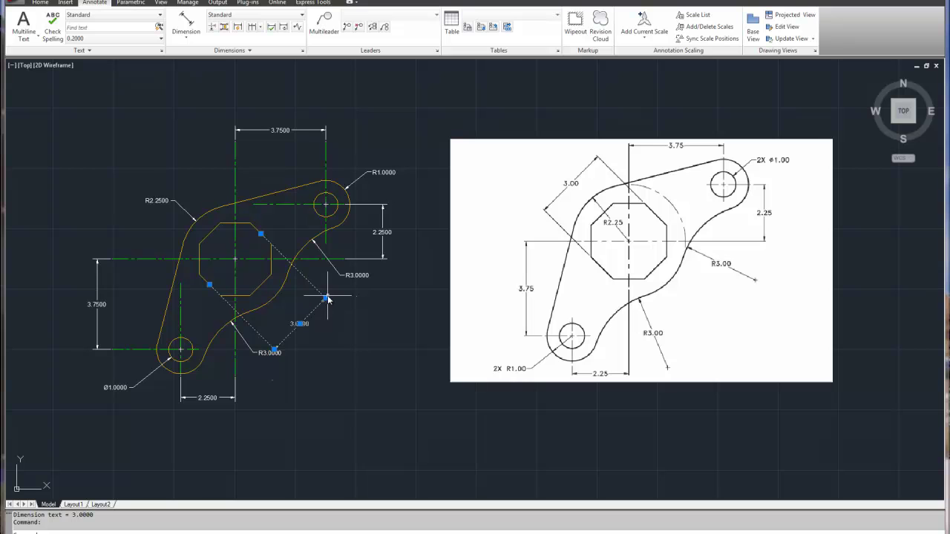
pyautogui.click(325, 299)
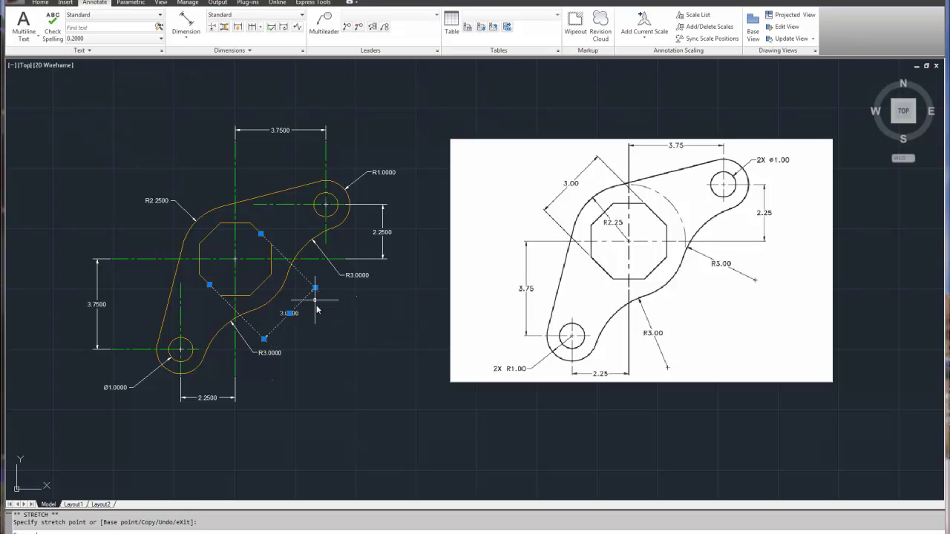
pyautogui.press('Escape')
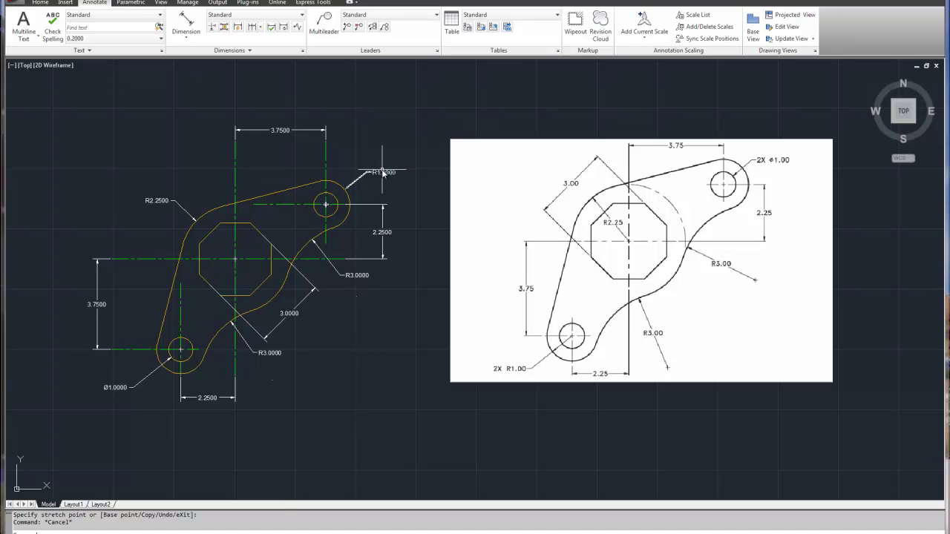
# - Set the upper-right R1.0000 radius dimension's Dim prefix to '2 X' in Properties
pyautogui.moveTo(383, 173)
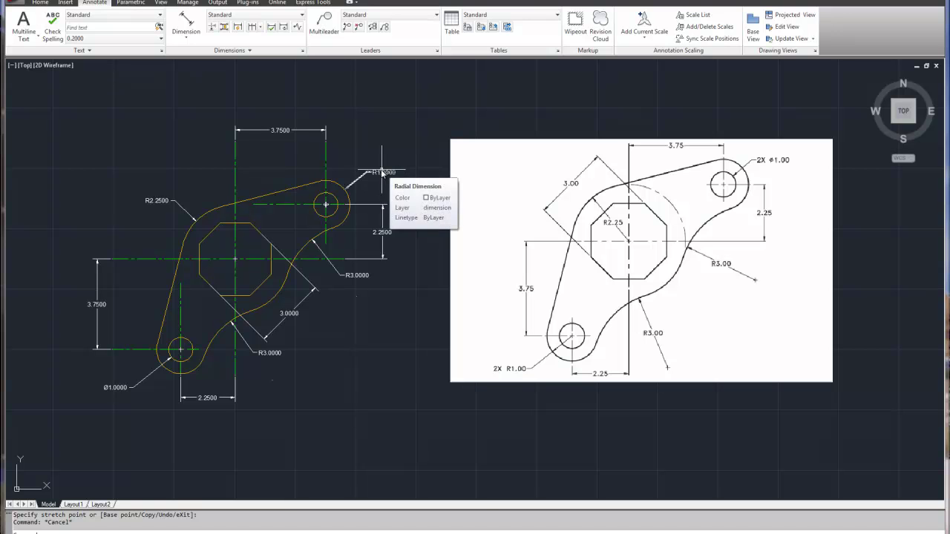
pyautogui.click(380, 173)
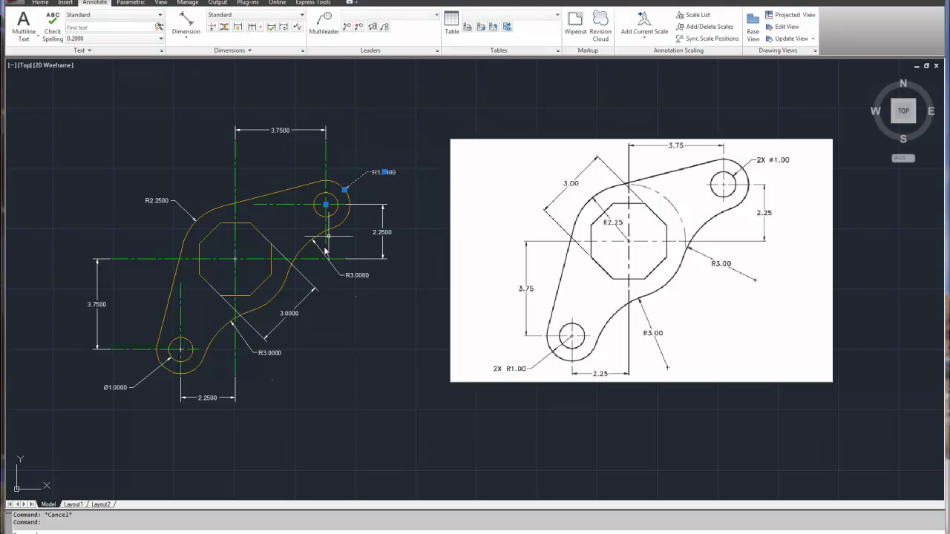
pyautogui.rightClick(375, 176)
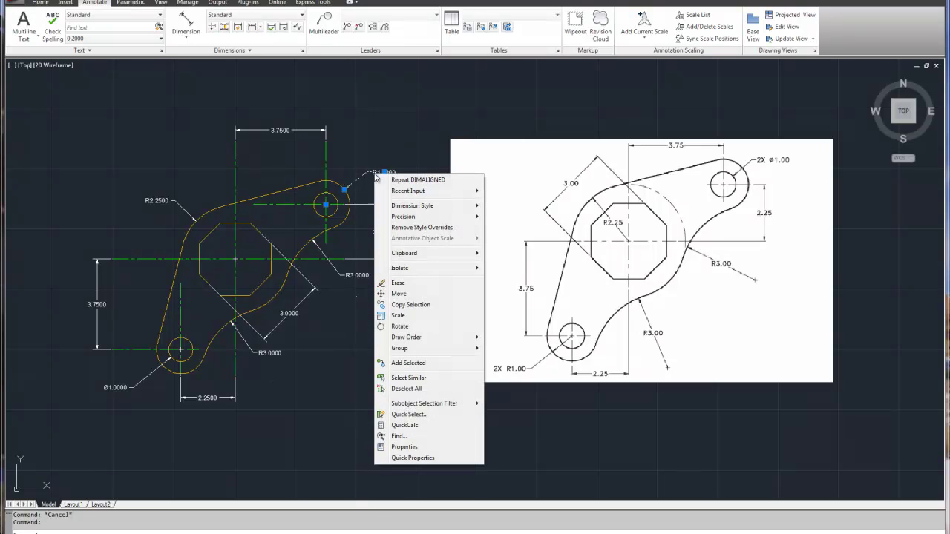
pyautogui.click(405, 448)
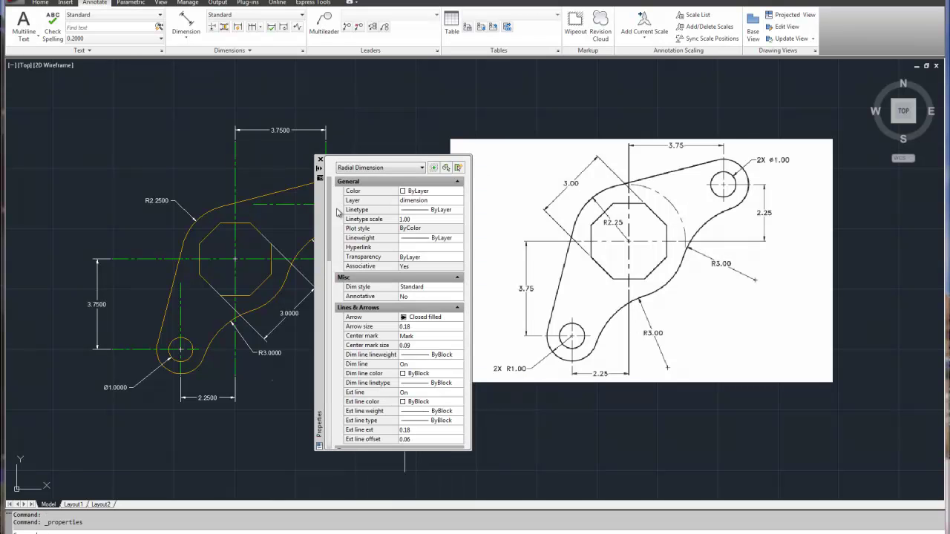
pyautogui.moveTo(329, 210); pyautogui.dragTo(312, 335)
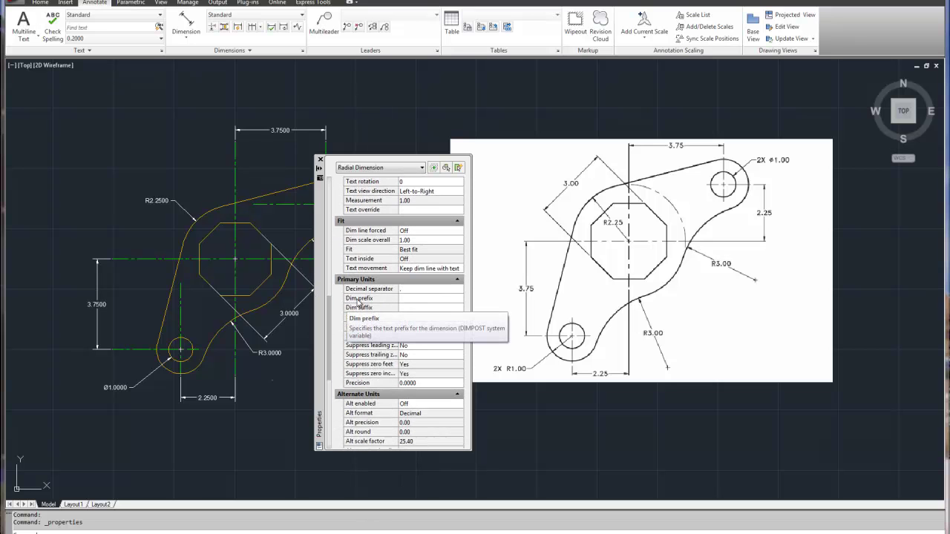
pyautogui.click(405, 299)
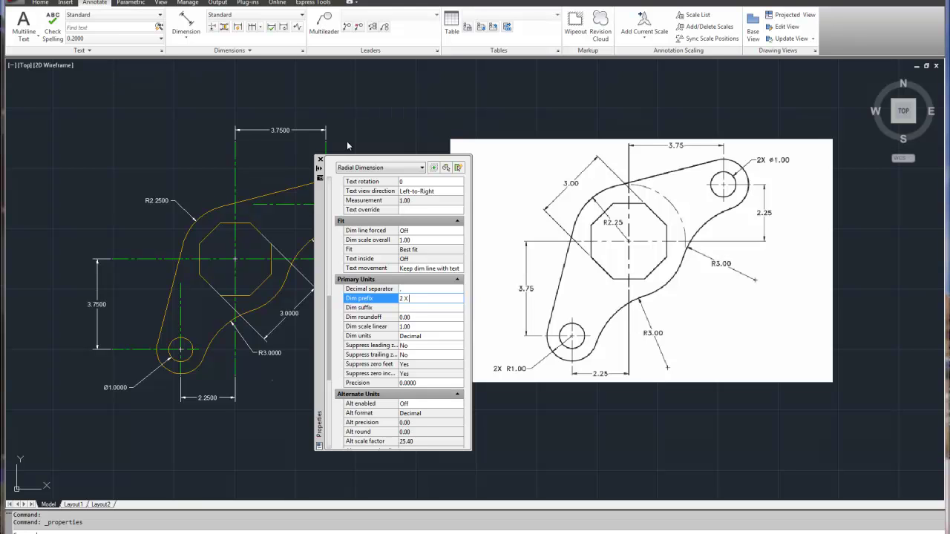
pyautogui.press('Return')
pyautogui.moveTo(319, 213); pyautogui.dragTo(340, 269)
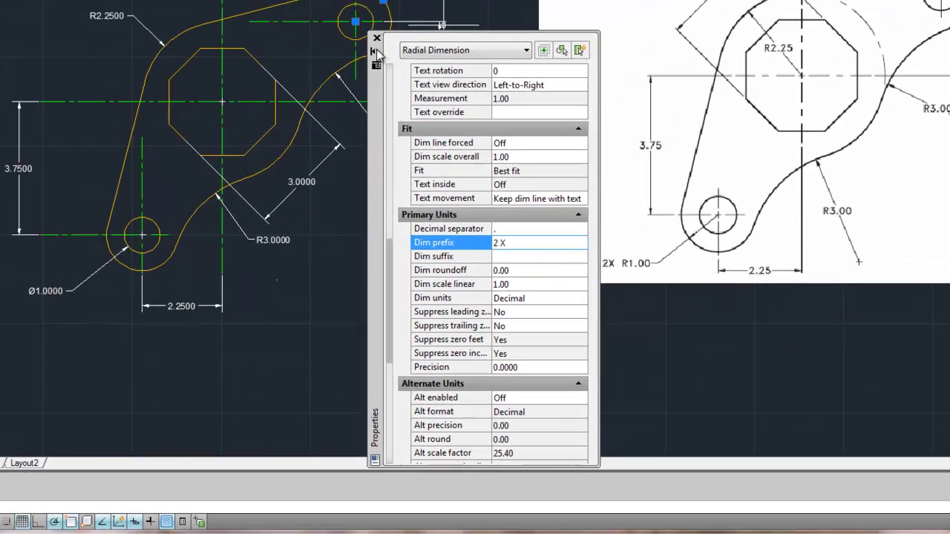
pyautogui.click(378, 30)
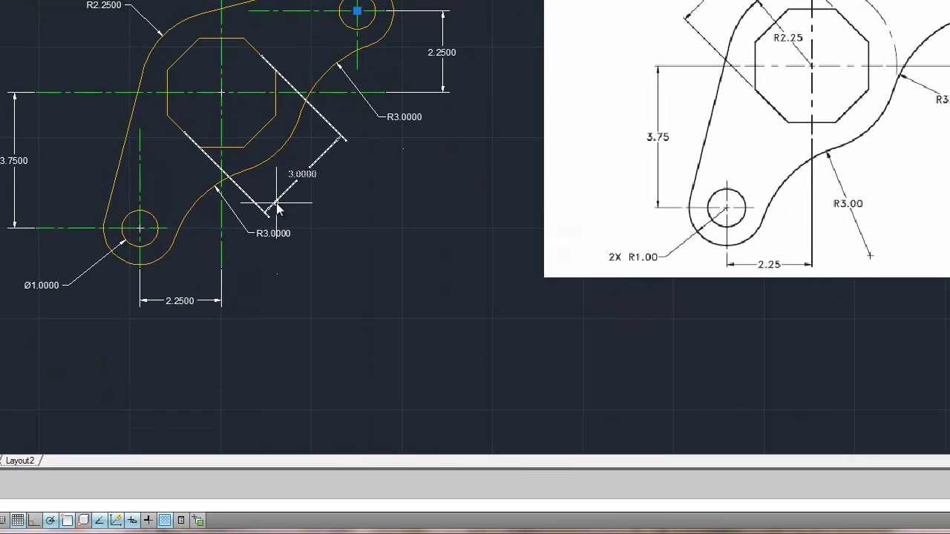
pyautogui.press('Escape')
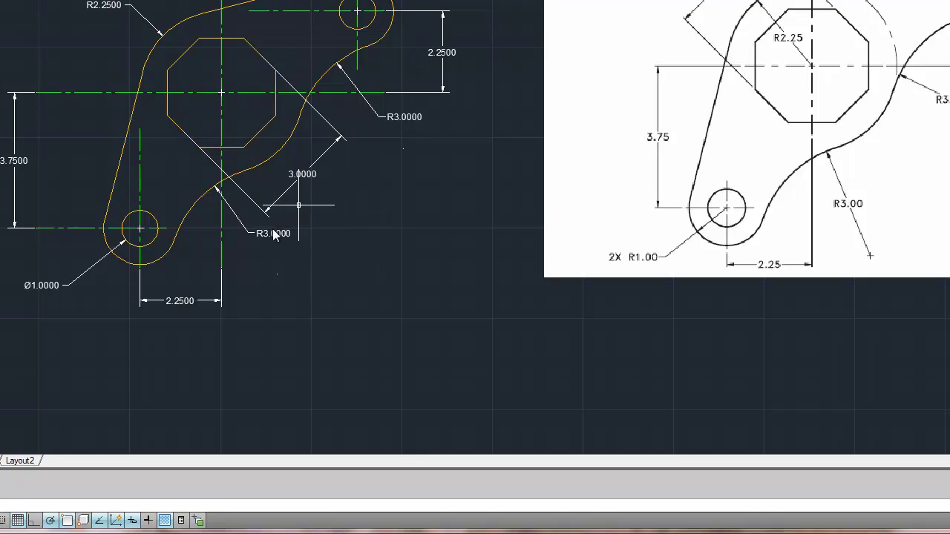
# - Set the lower-left Ø1.0000 diameter dimension's Dim prefix to '2 X' in Properties
pyautogui.click(48, 289)
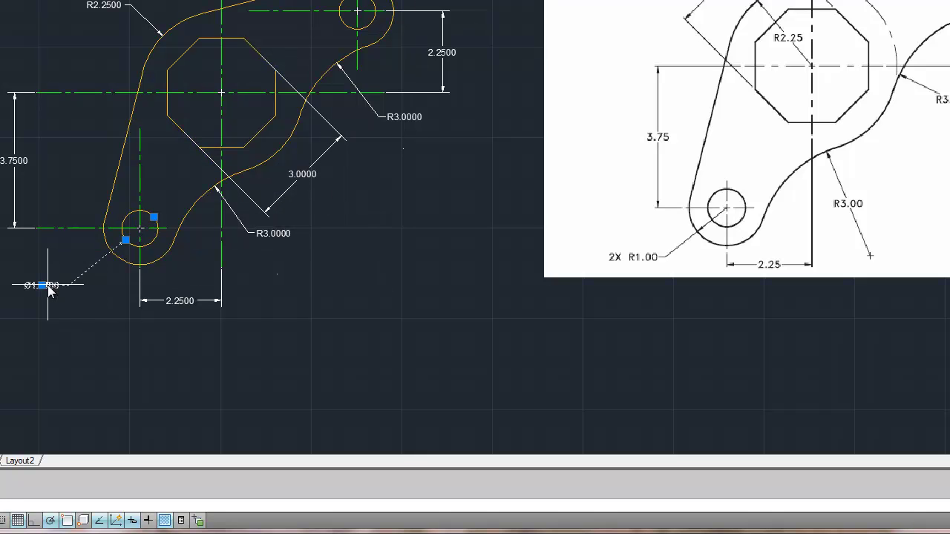
pyautogui.rightClick(48, 290)
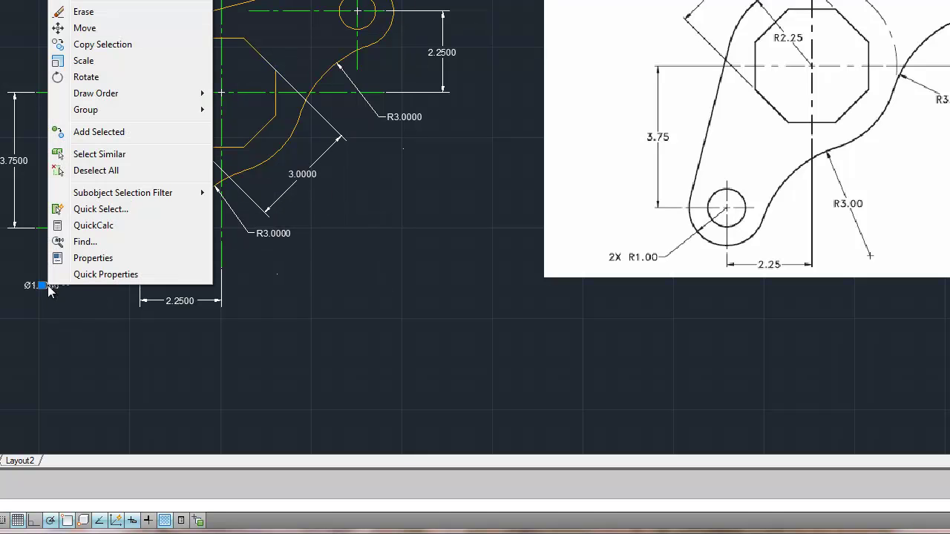
pyautogui.click(93, 259)
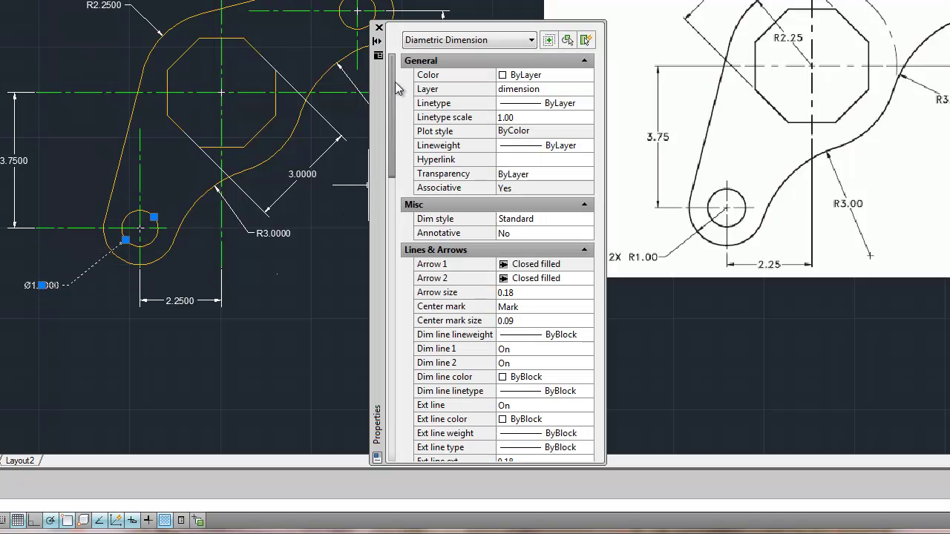
pyautogui.moveTo(395, 82); pyautogui.dragTo(384, 262)
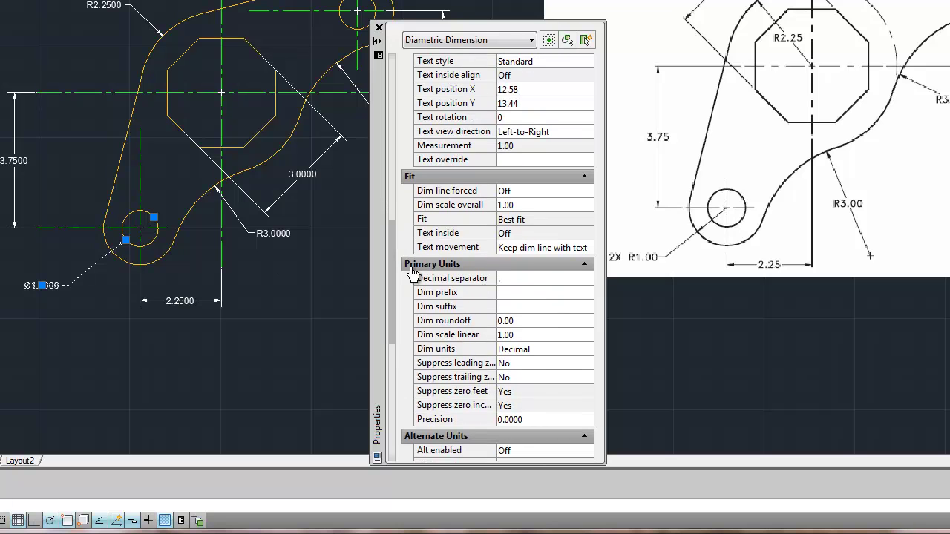
pyautogui.click(507, 292)
pyautogui.write('2')
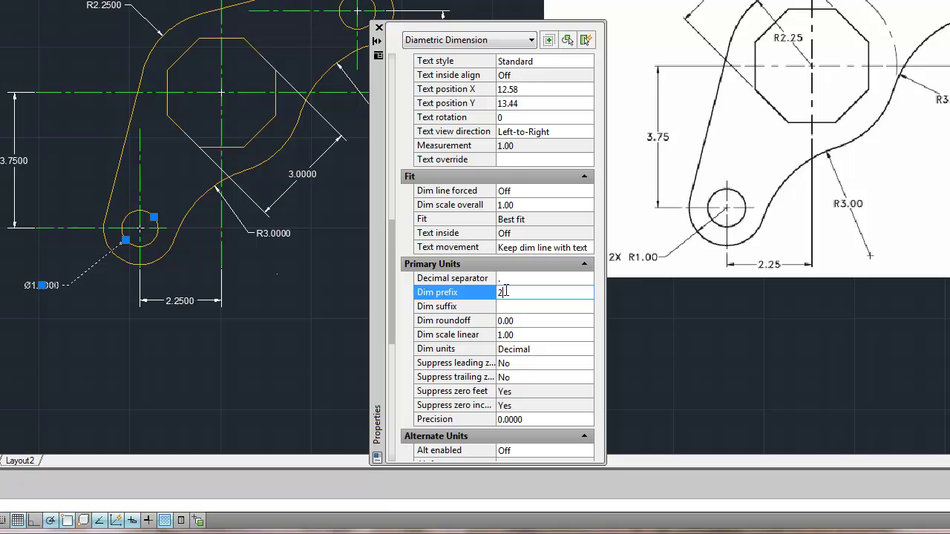
pyautogui.write('.X')
pyautogui.press('Return')
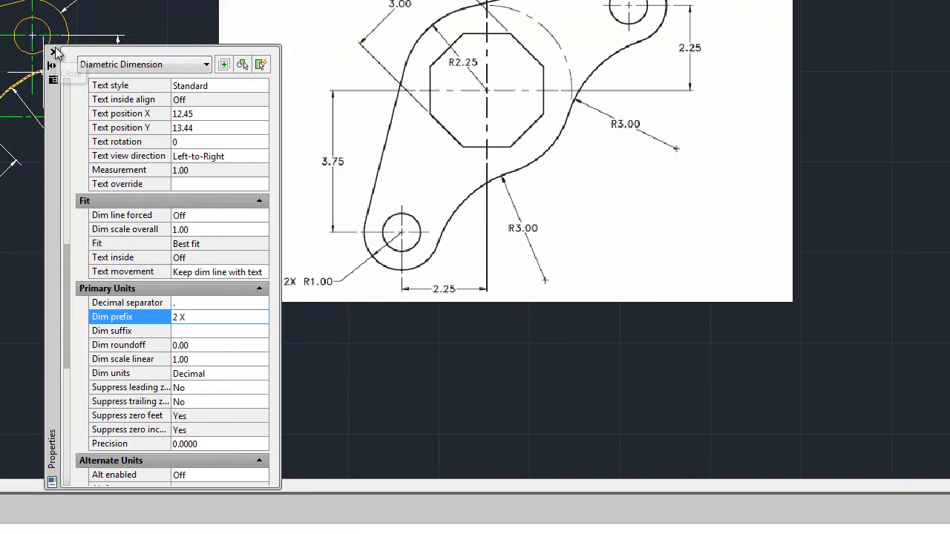
pyautogui.click(378, 28)
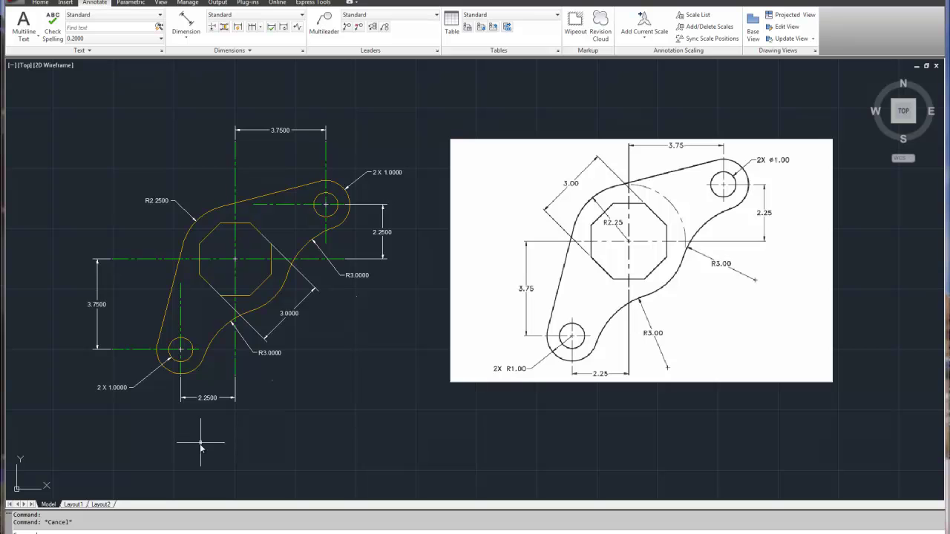
# - Select all ten bracket dimensions, from the bottom 2.2500 to the lower 2 X 1.0000
pyautogui.click(212, 401)
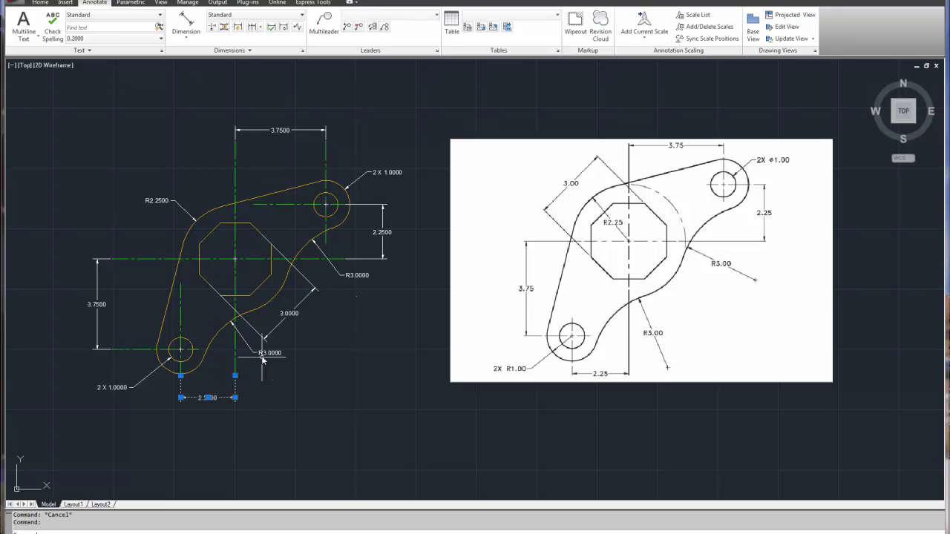
pyautogui.click(263, 356)
pyautogui.click(281, 322)
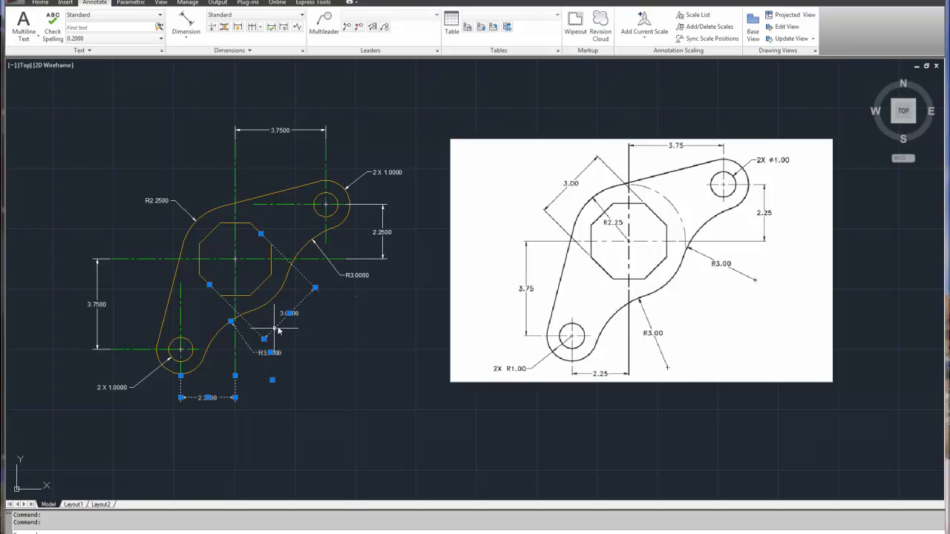
pyautogui.click(337, 277)
pyautogui.click(383, 245)
pyautogui.click(382, 173)
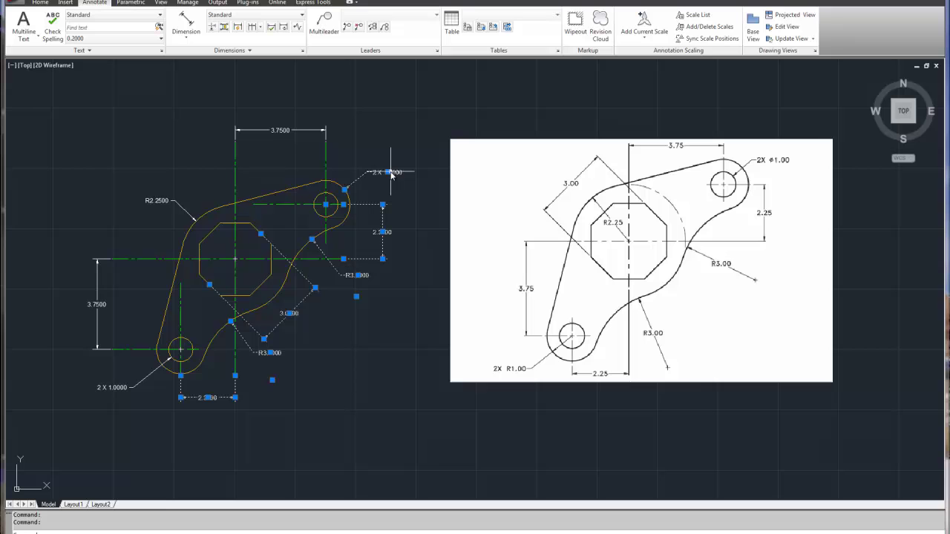
pyautogui.click(280, 132)
pyautogui.click(166, 200)
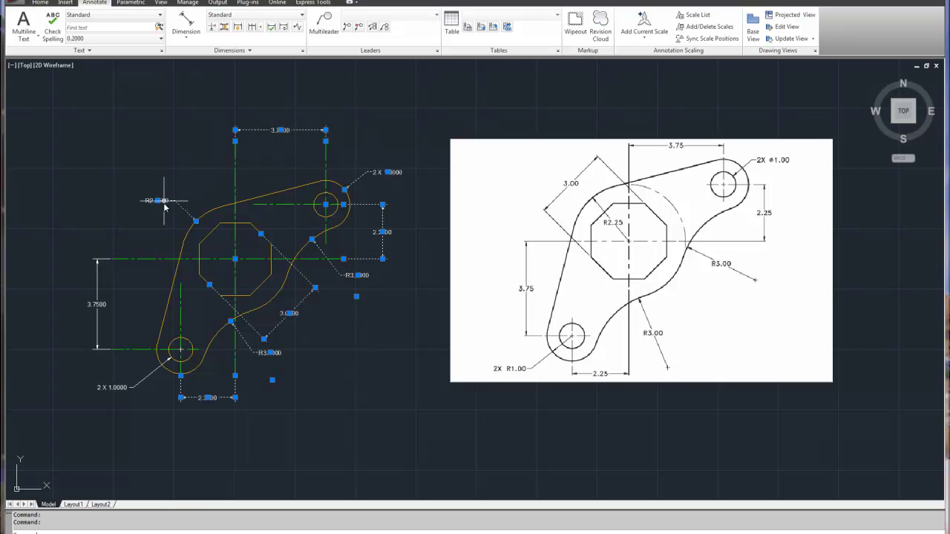
pyautogui.click(95, 265)
pyautogui.click(109, 387)
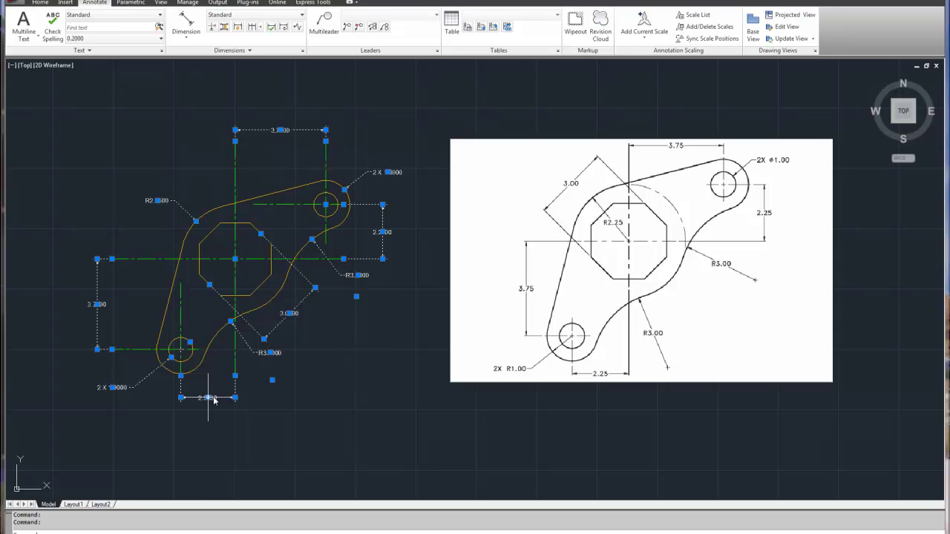
# - Set the precision of all selected dimensions to 0.00
pyautogui.rightClick(327, 331)
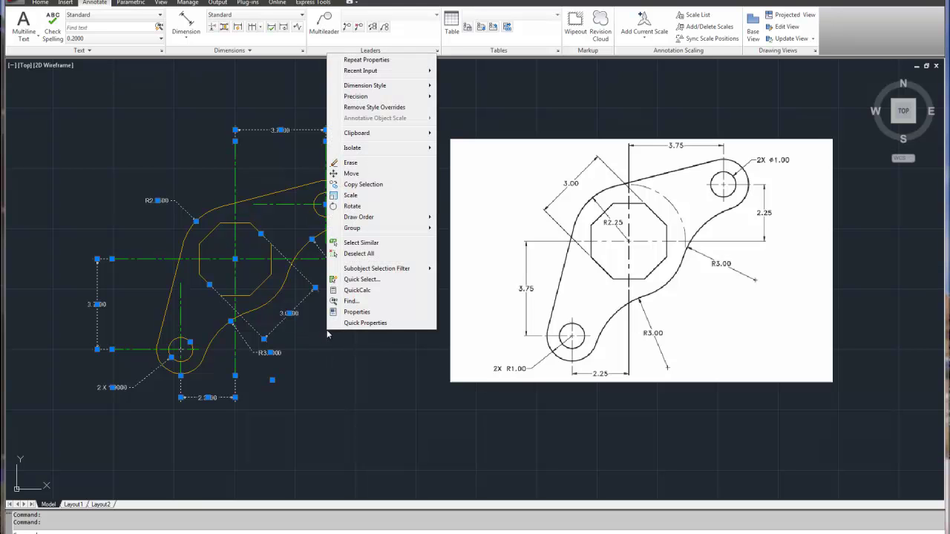
pyautogui.moveTo(360, 100)
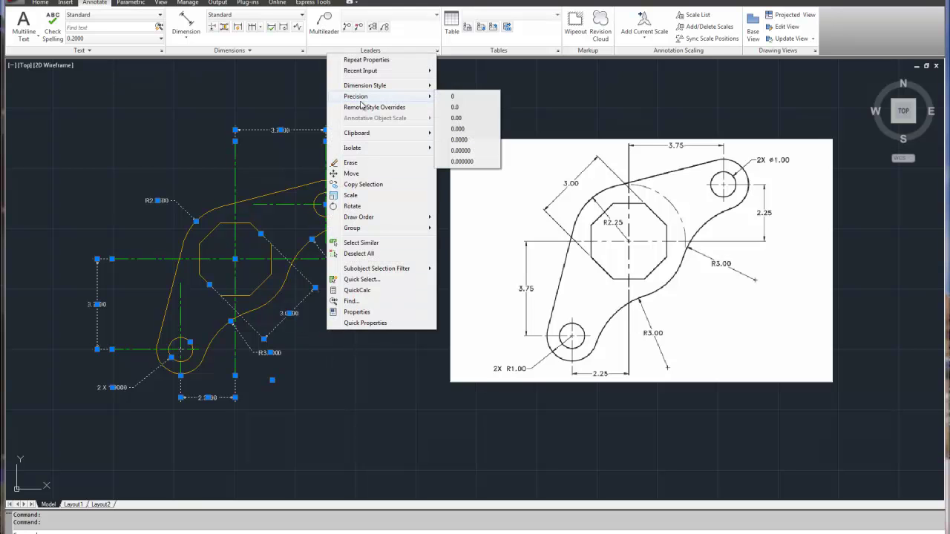
pyautogui.click(458, 119)
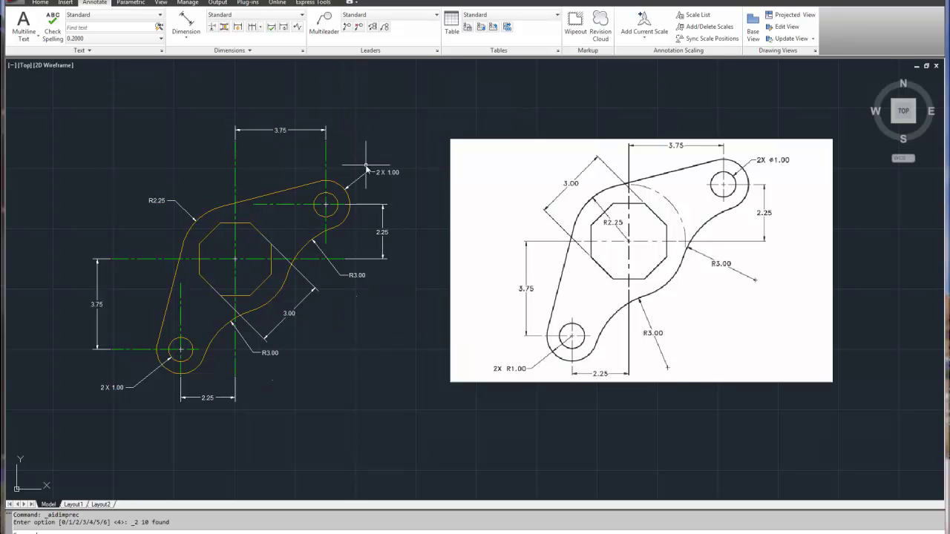